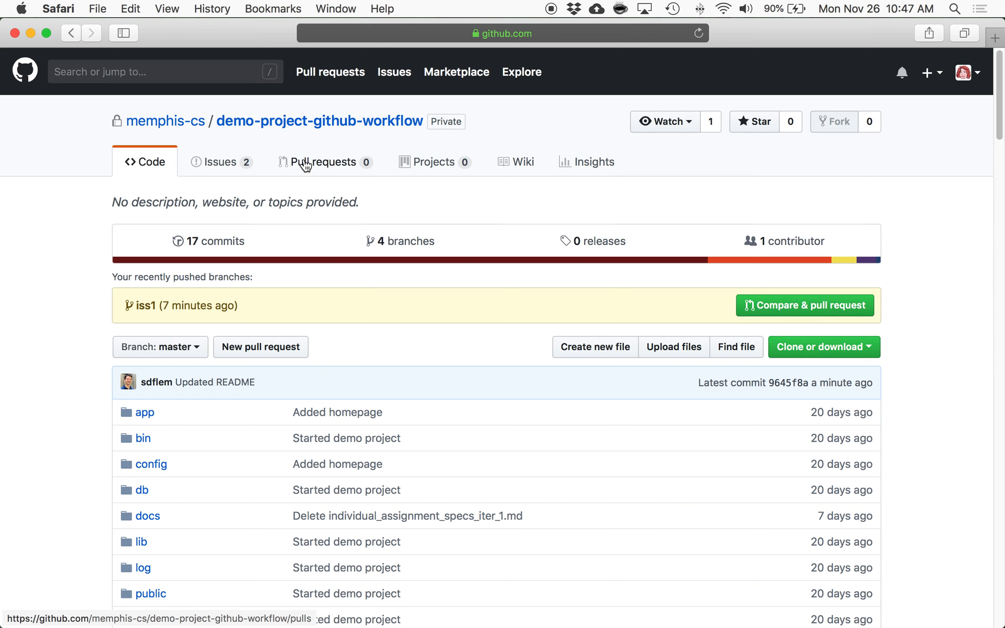
Start a pull request from the iss1 branch into master and check the title rule under Step 4 of the workflow instructions in Chrome
left_click(797, 308)
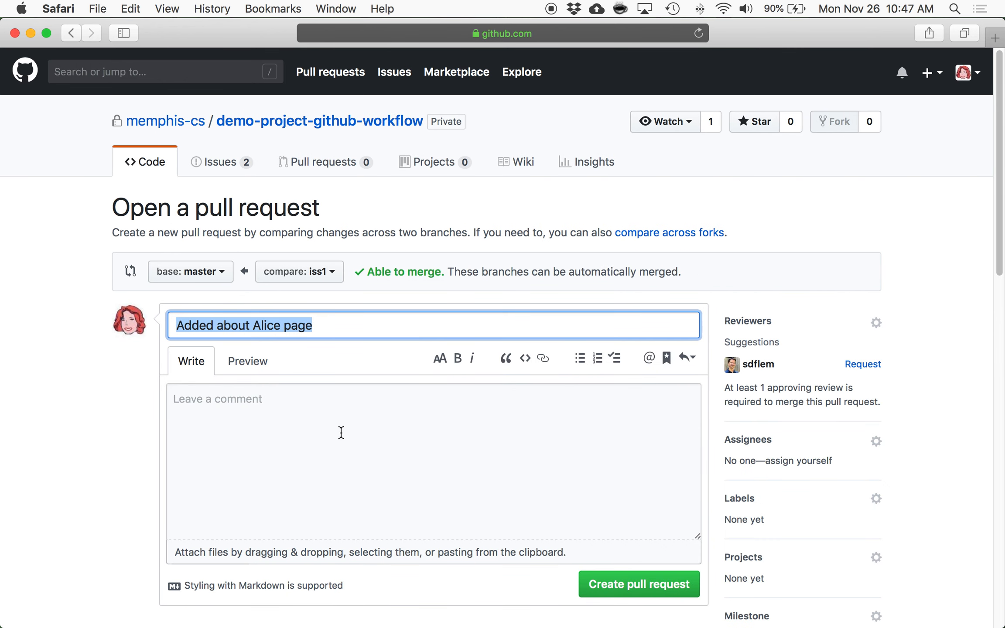
scroll(341, 432, "down", 5)
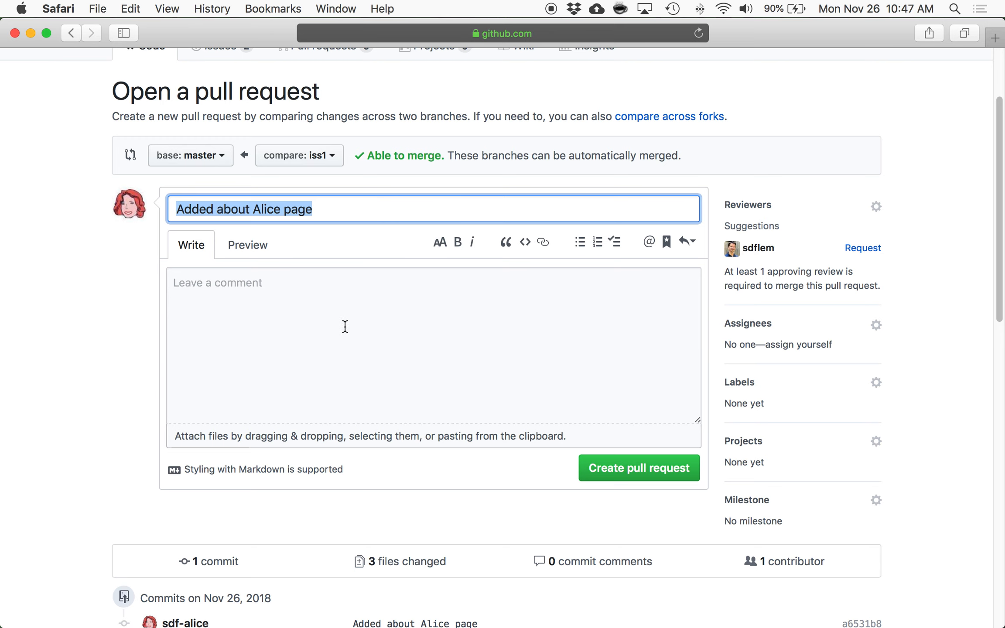
key("super+Tab")
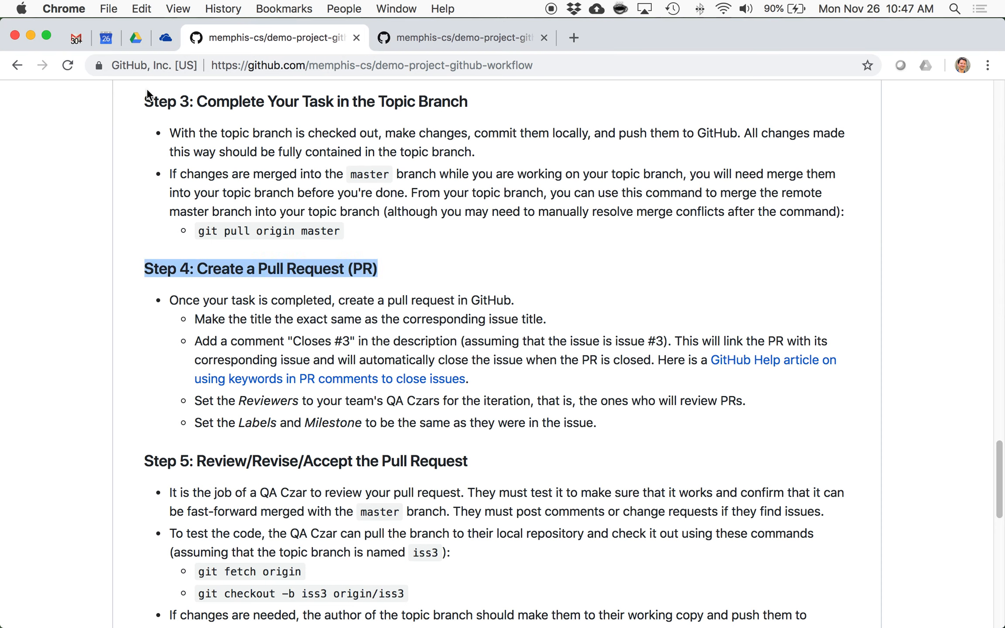
triple_click(252, 323)
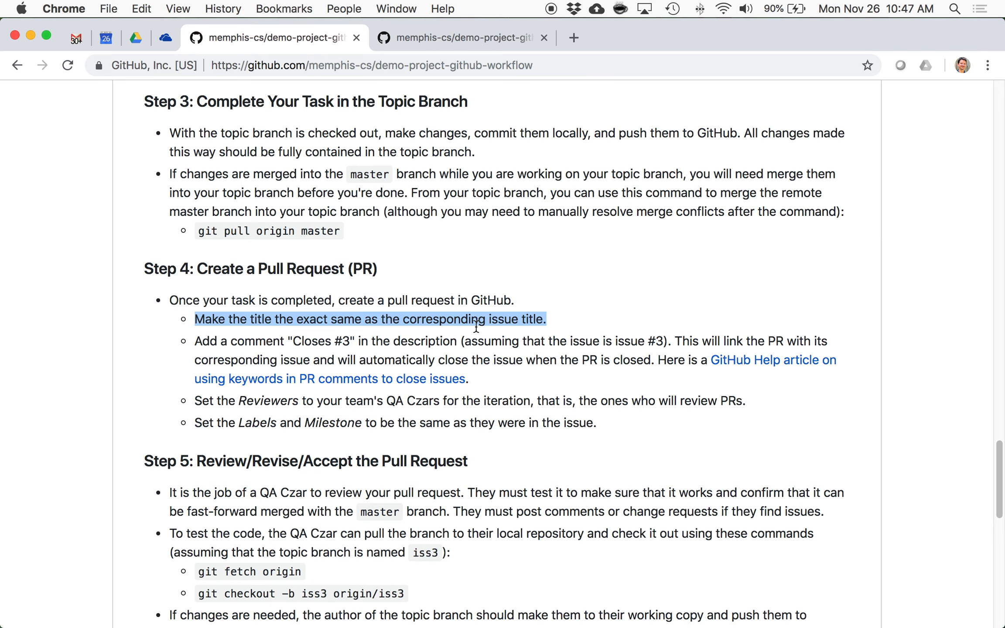
key("super+Tab")
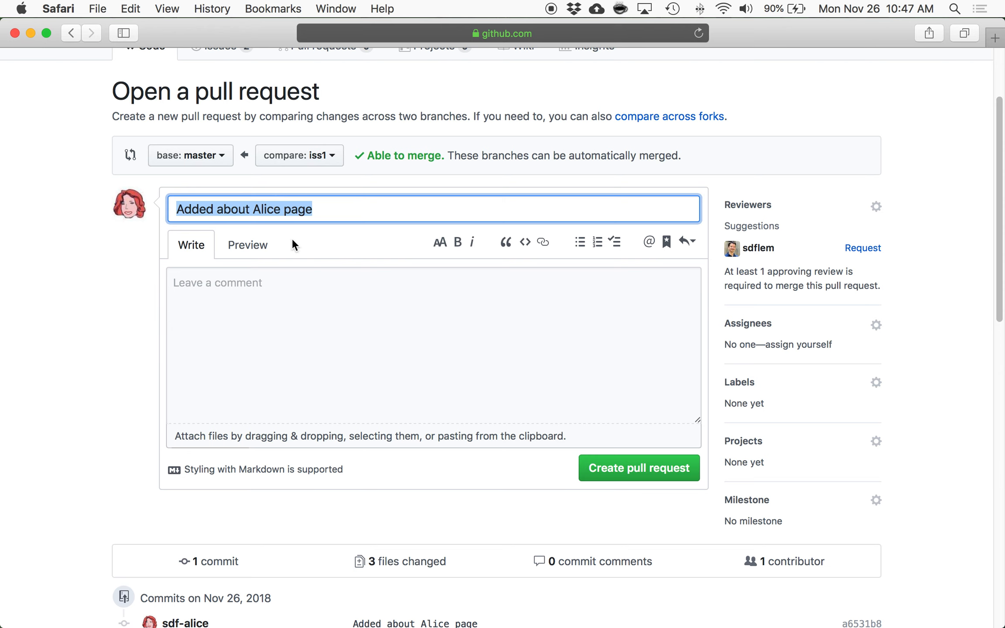
scroll(289, 284, "up", 3)
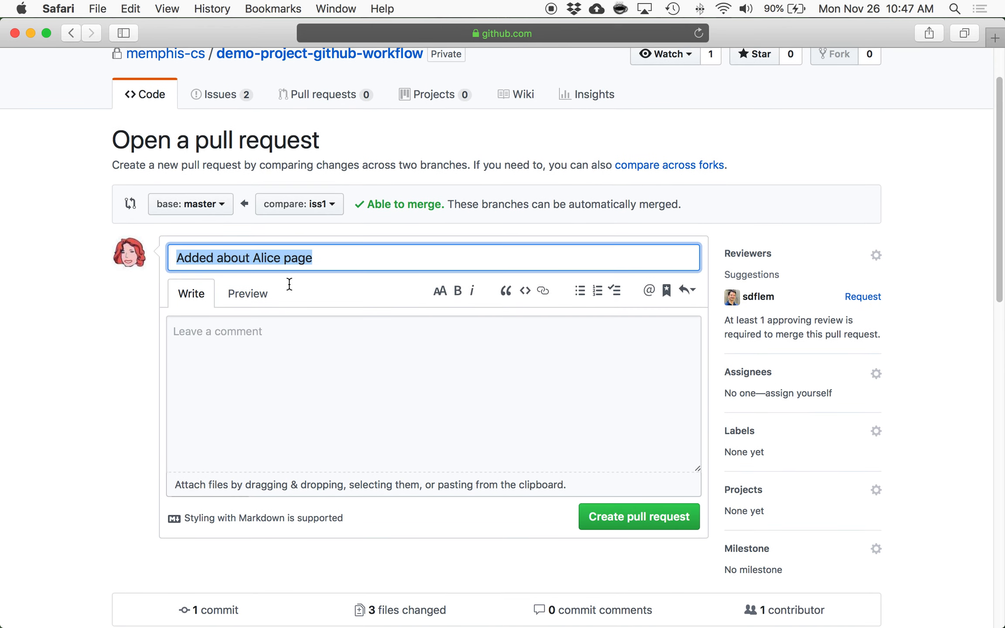
scroll(289, 283, "up", 1)
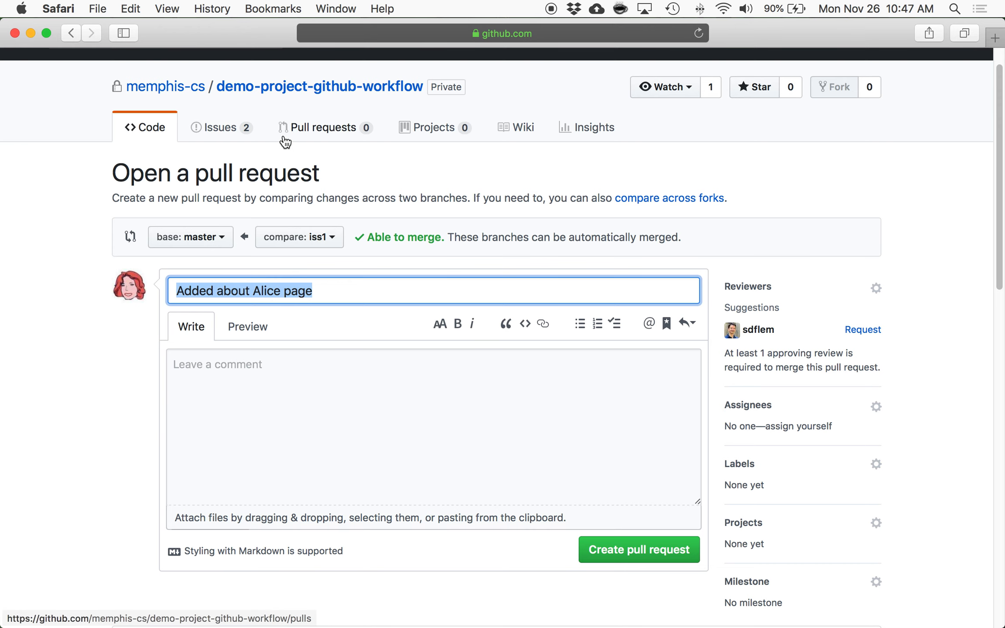
key("super+Tab")
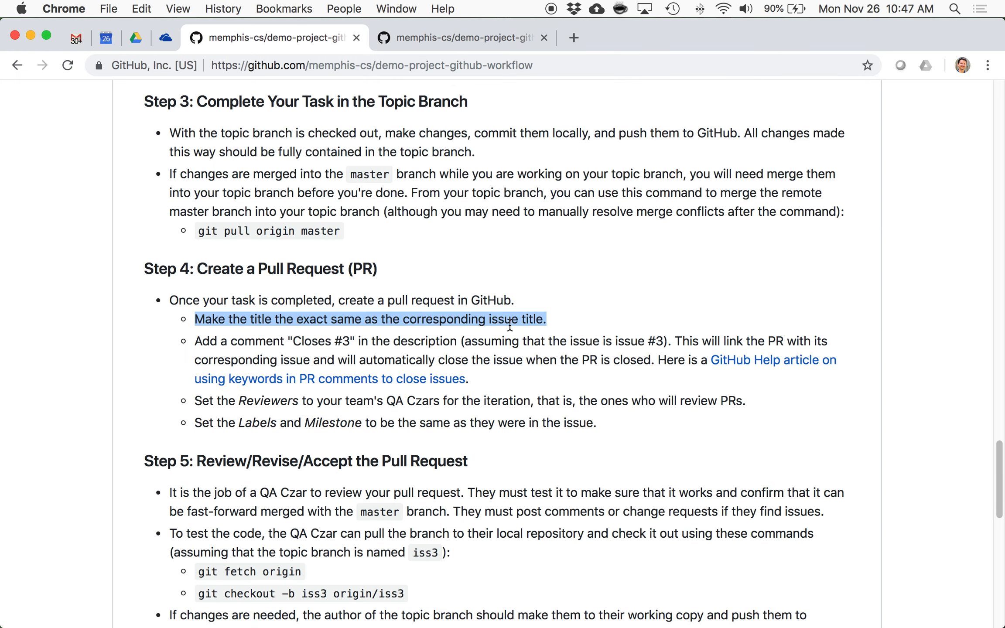
key("super+Tab")
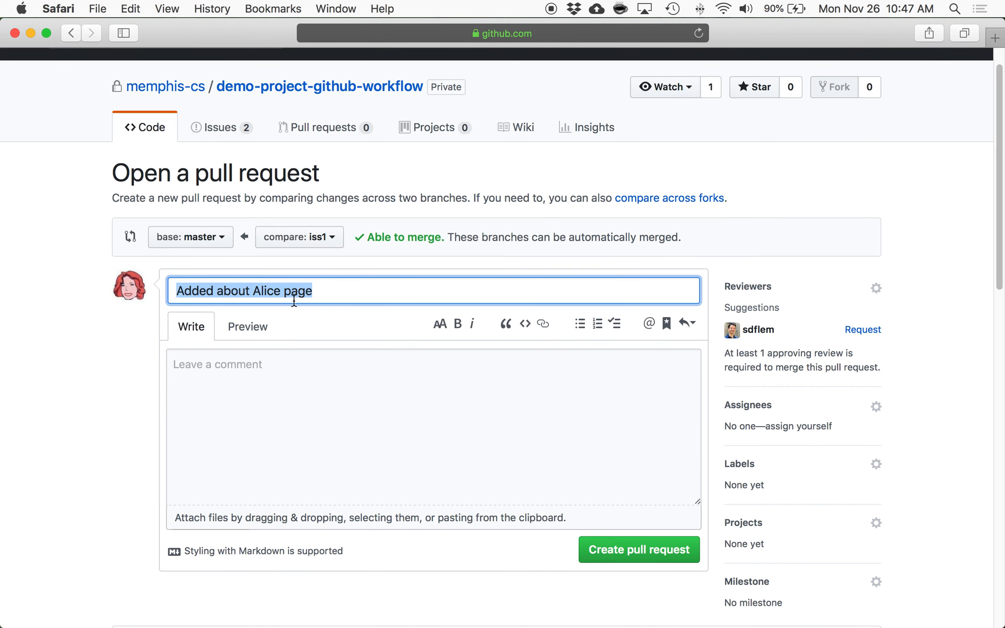
left_click(217, 131, "super")
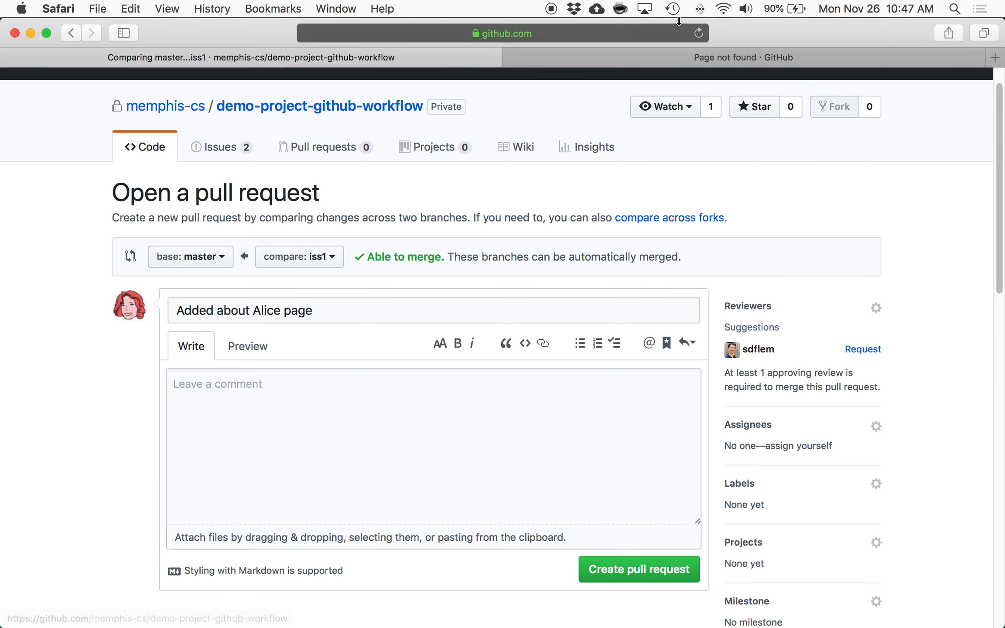
left_click(675, 54)
key("super+w")
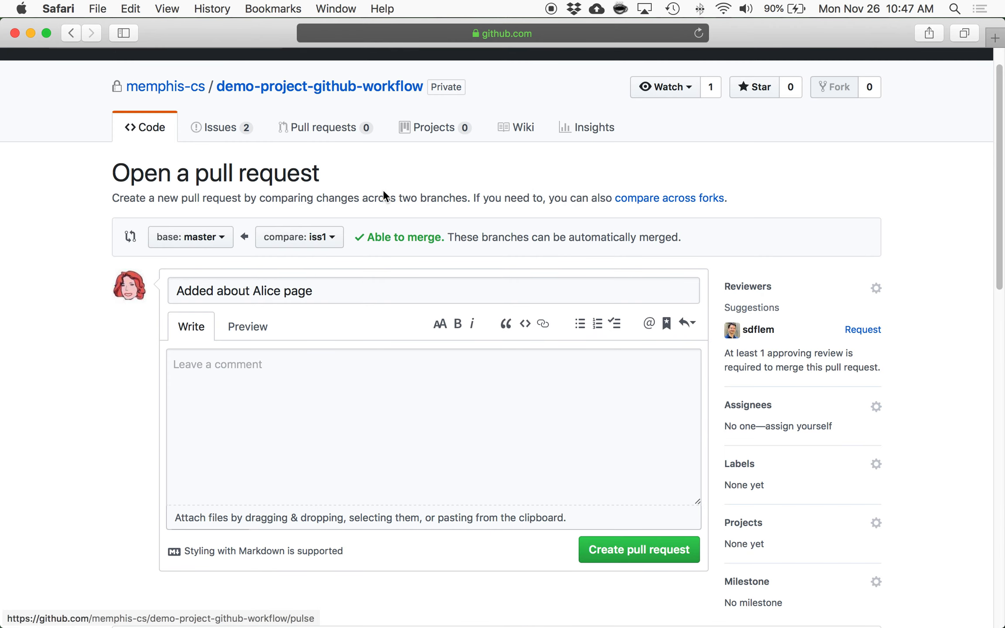
Look up the Alice page issue's title in the open issues and reopen the pull request form for the iss1 branch
left_click(219, 129)
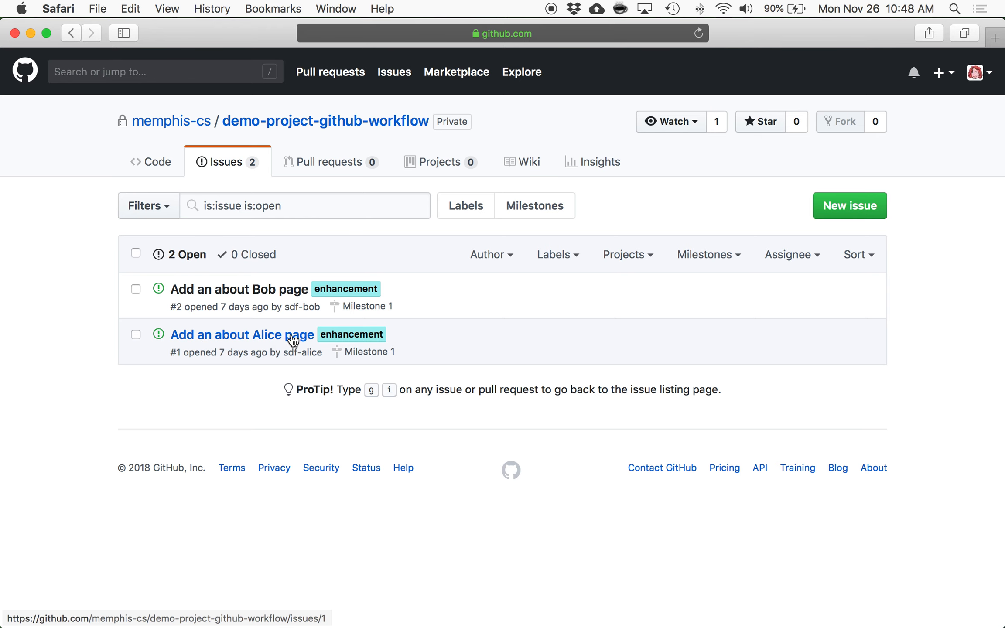
left_click(334, 163)
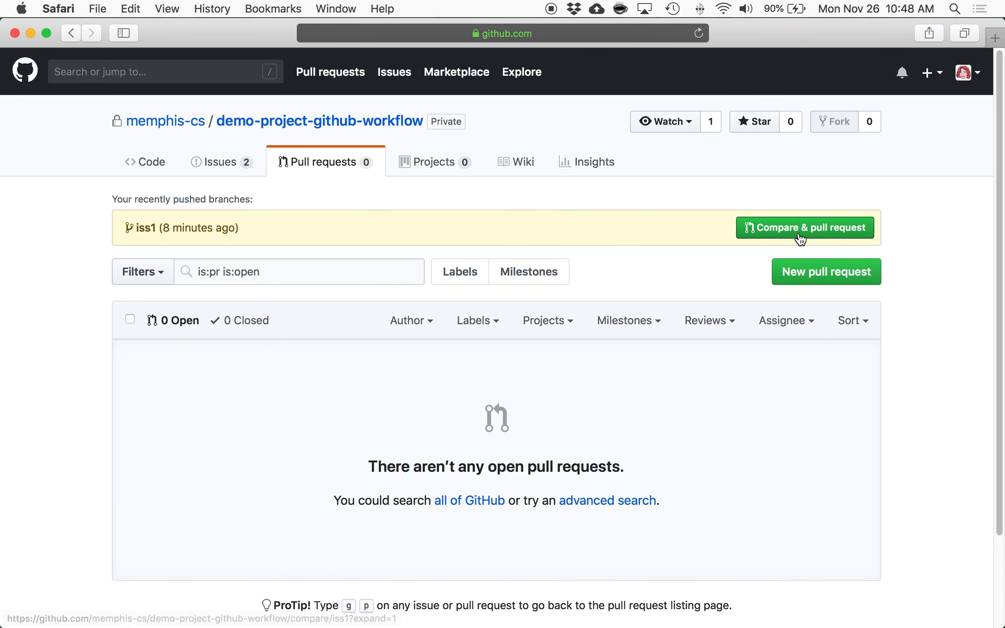
left_click(801, 234)
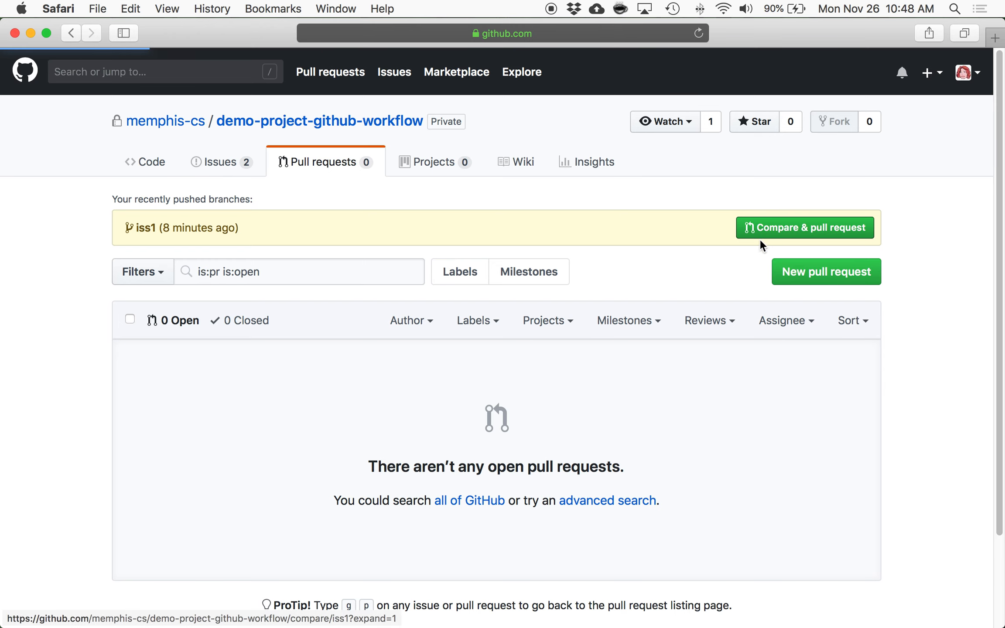
Change the pull request title to "Add an about Alice page"
left_click(220, 328)
key("BackSpace")
key("BackSpace")
key("BackSpace")
type("andabout Alice page")
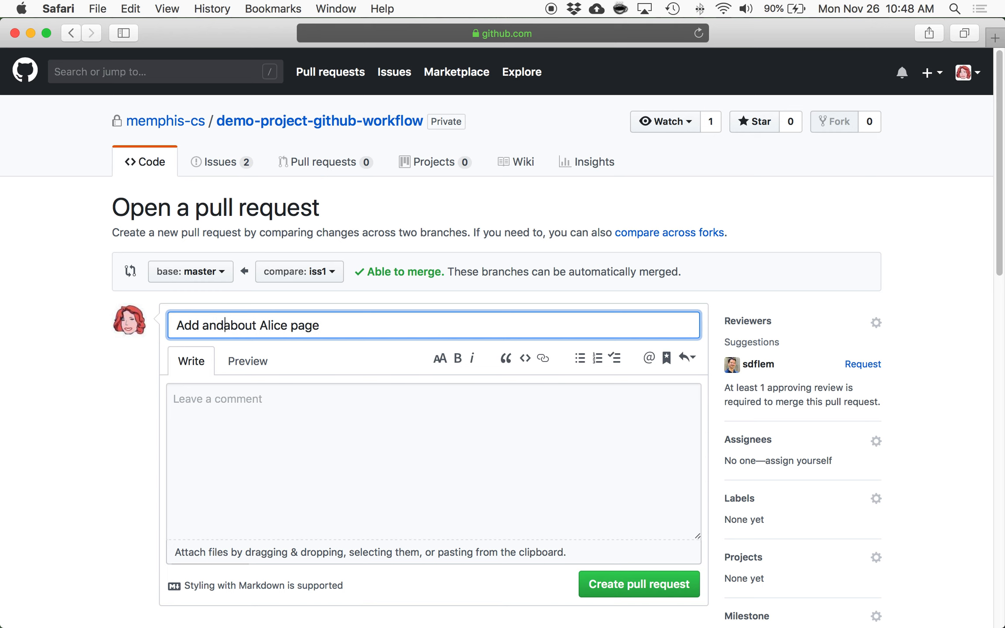
key("BackSpace")
left_click(334, 325)
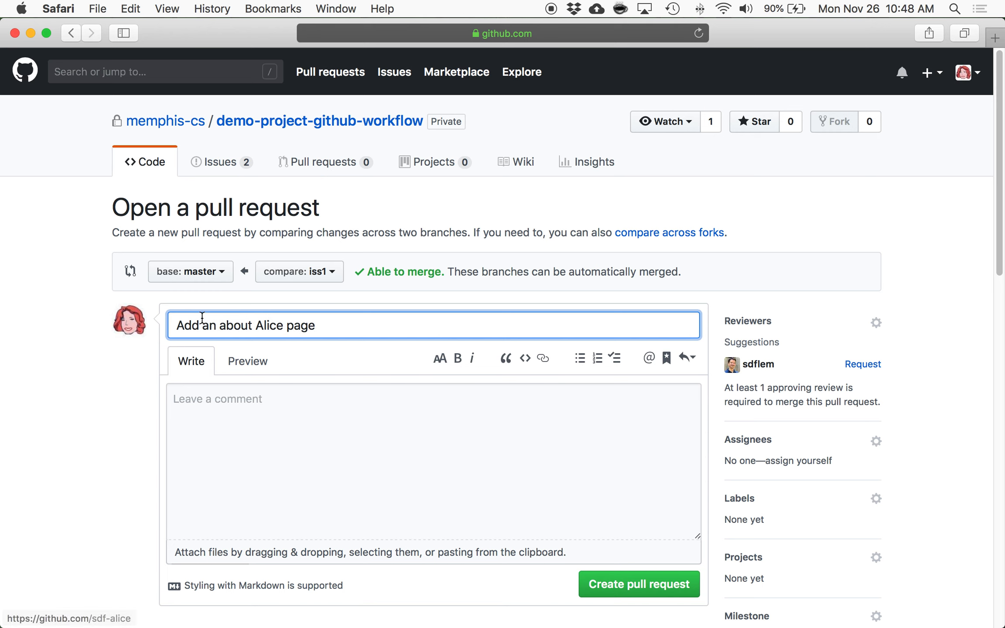
Check the description rule in the Chrome instructions and enter "Closes #1" as the pull request description in Safari, accepting the issue suggestion
left_click(220, 402)
key("super+Tab")
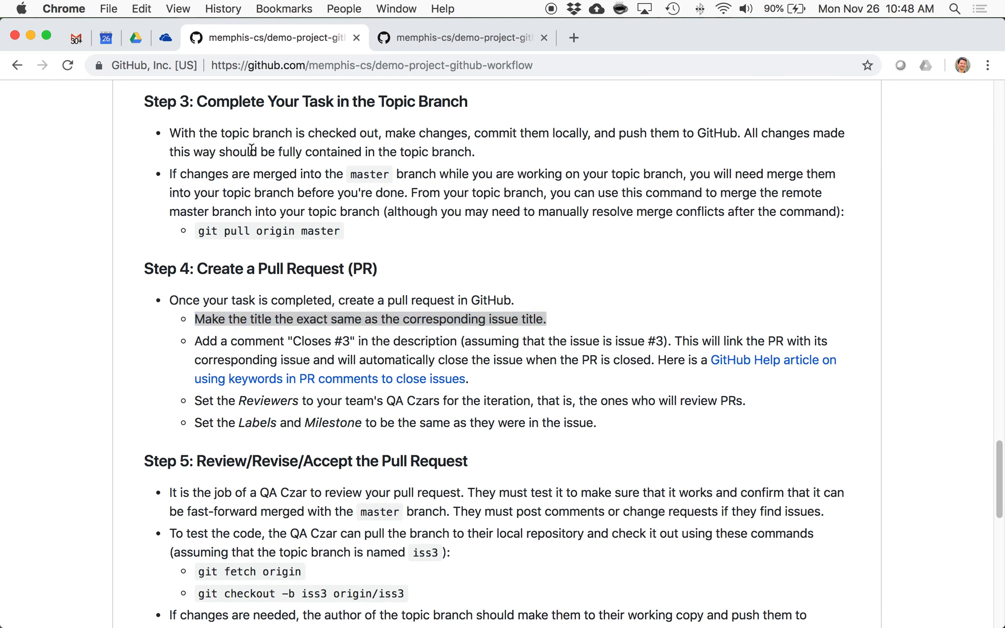
triple_click(247, 344)
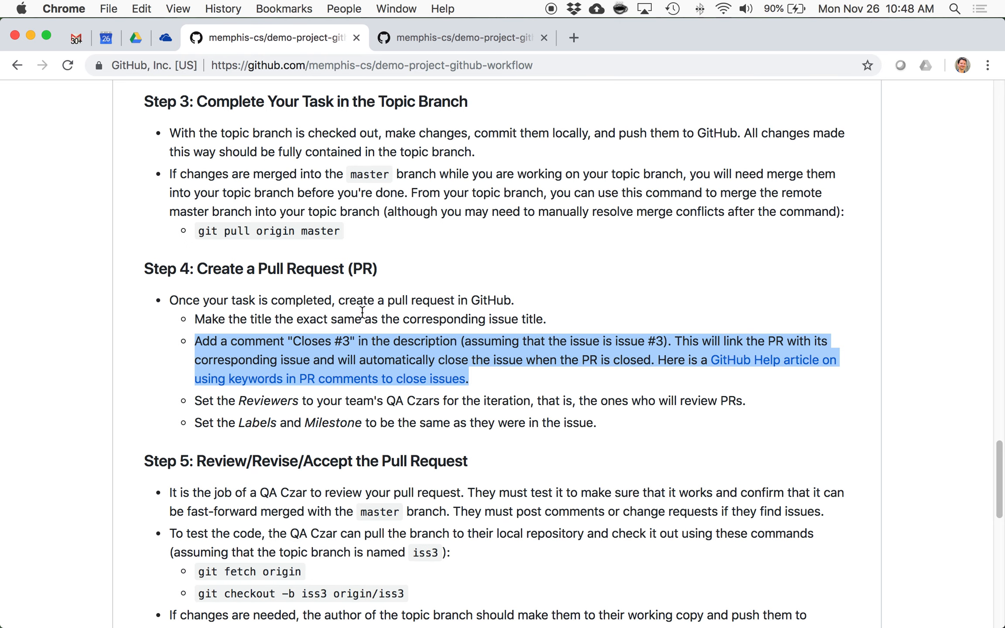
key("super+Tab")
type("Closes")
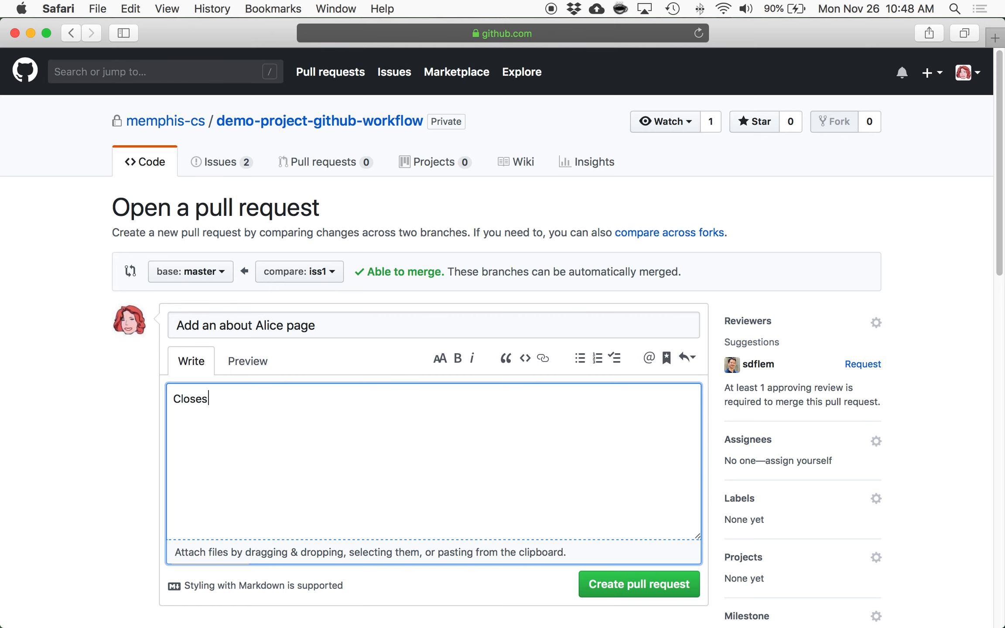
type(" #1")
key("super+Tab")
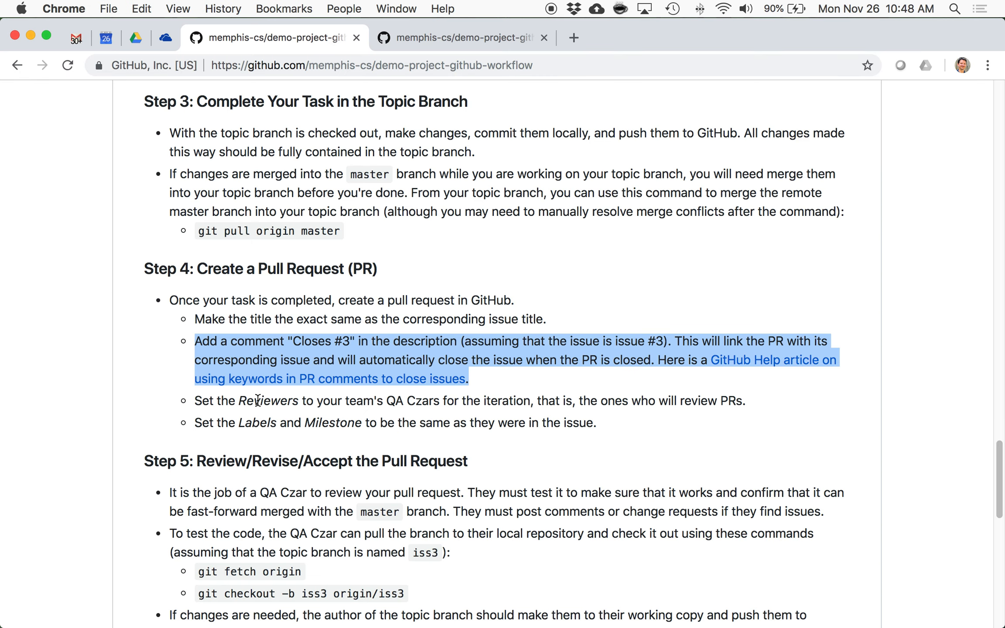
key("super+Tab")
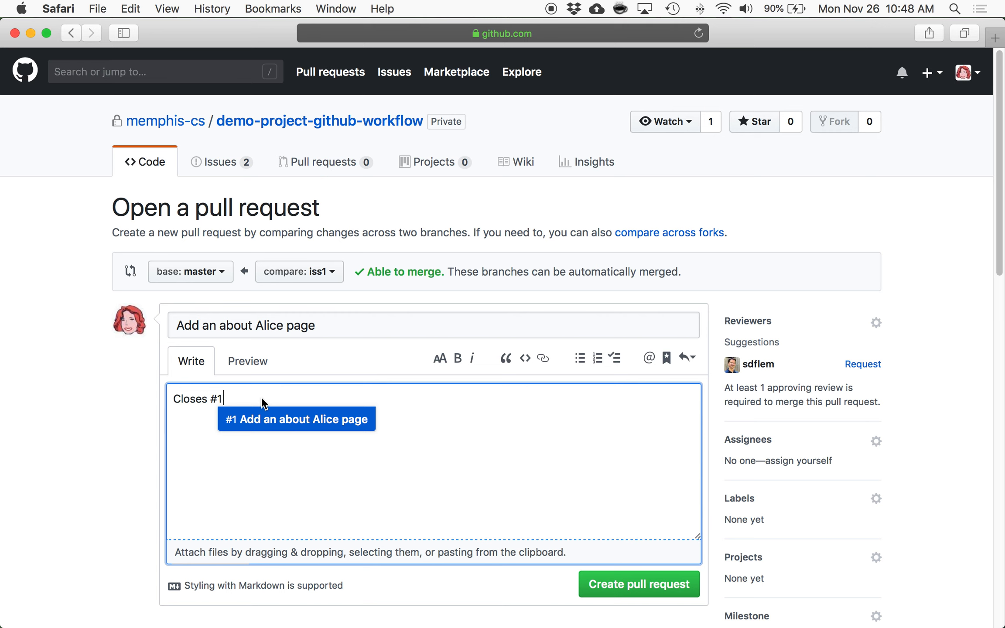
left_click(263, 419)
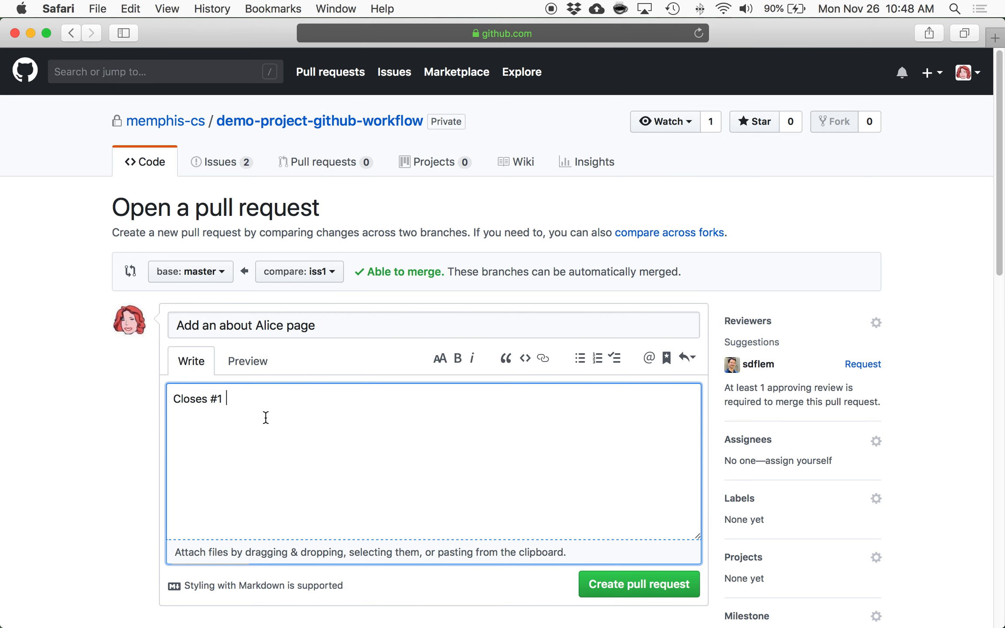
key("BackSpace")
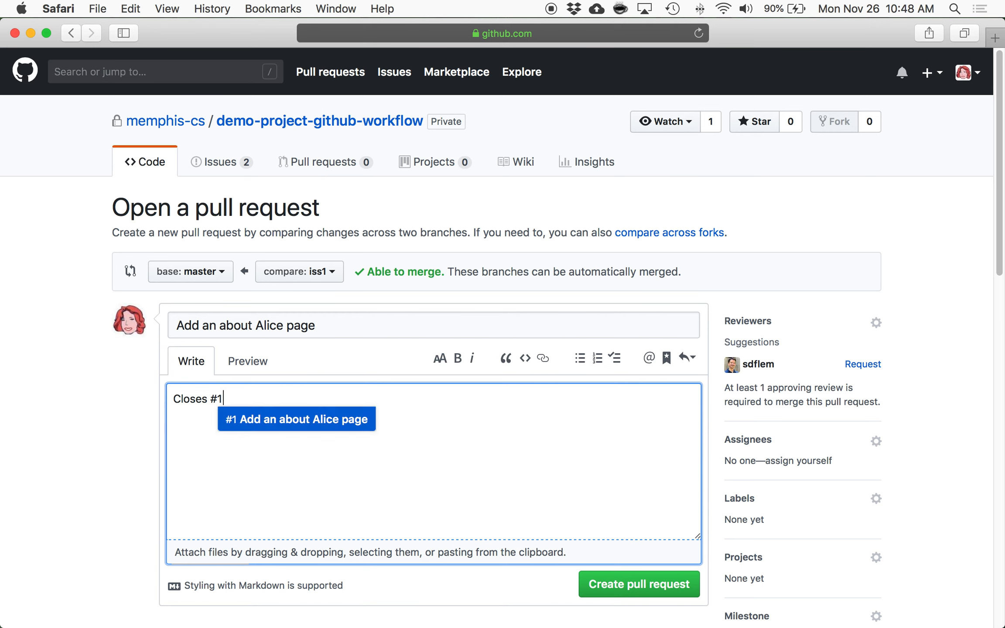
left_click(267, 412)
Consult the reviewer rule in the Chrome instructions and request a review from the teammate listed under Everyone else in Safari
scroll(444, 502, "down", 2)
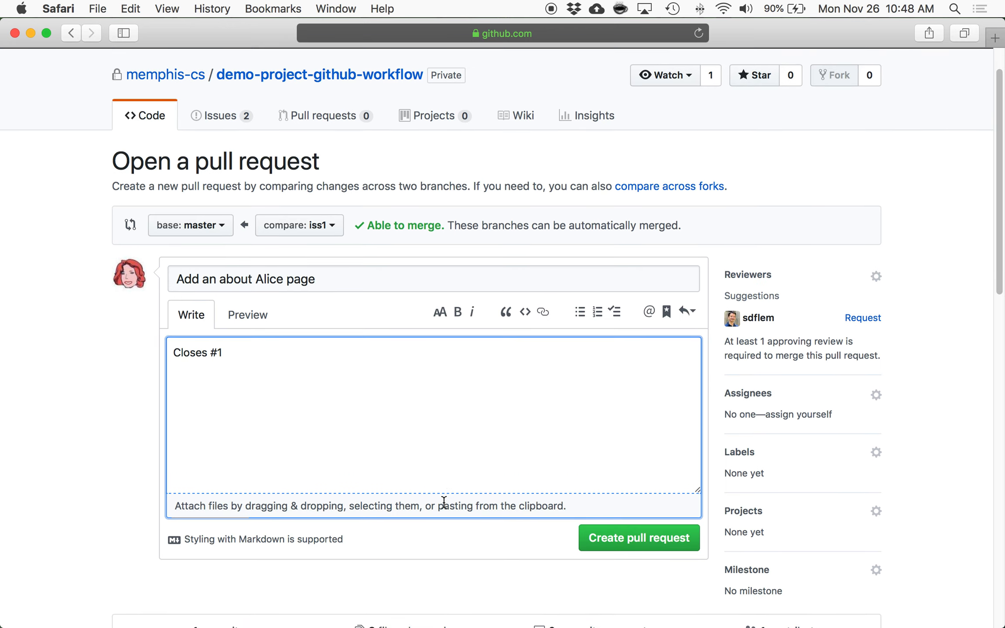
key("super+Tab")
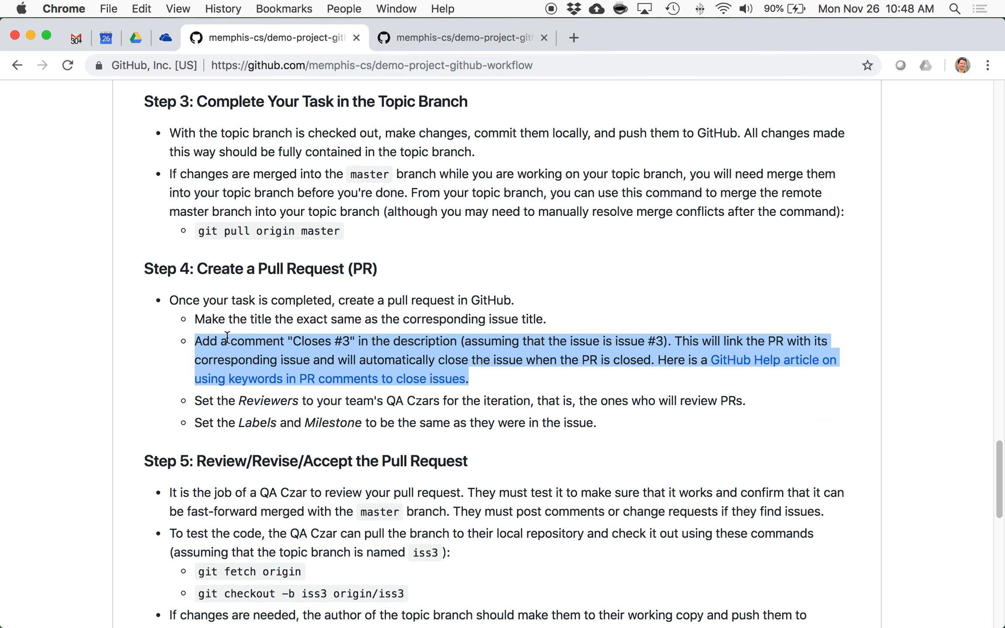
triple_click(284, 403)
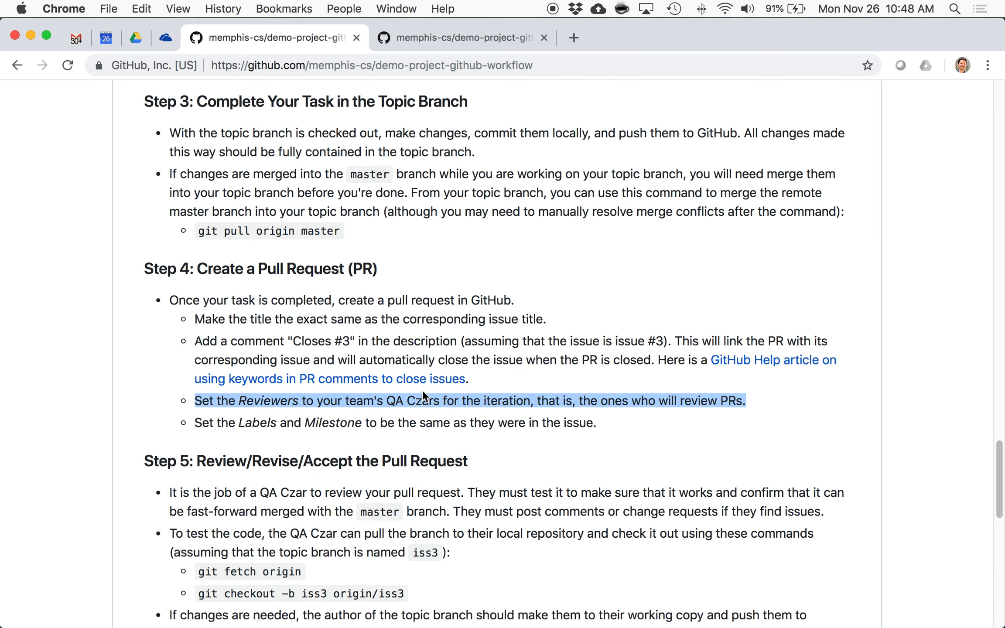
key("super+Tab")
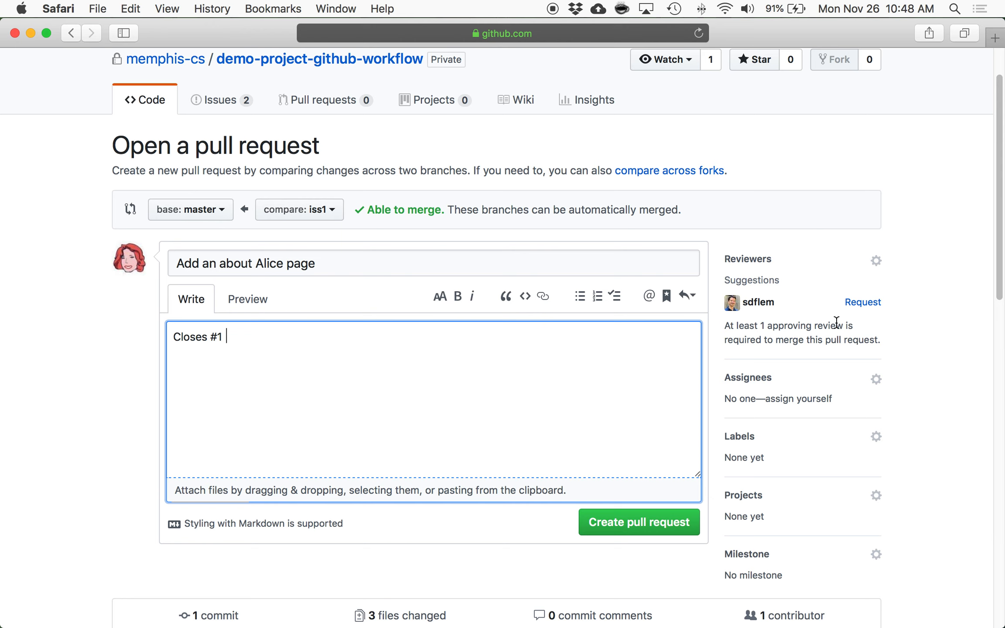
left_click(875, 261)
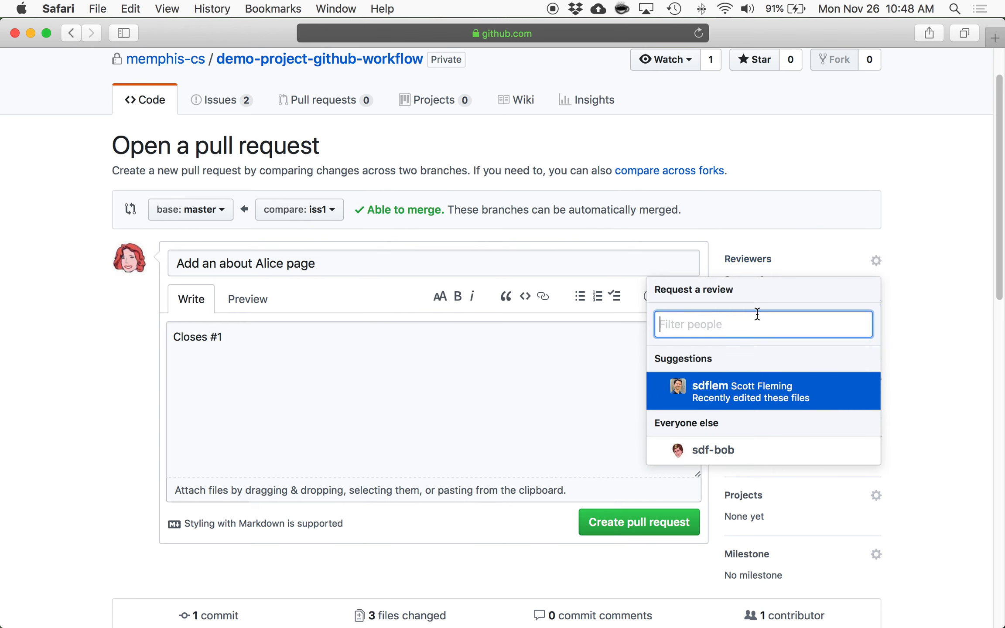
left_click(724, 452)
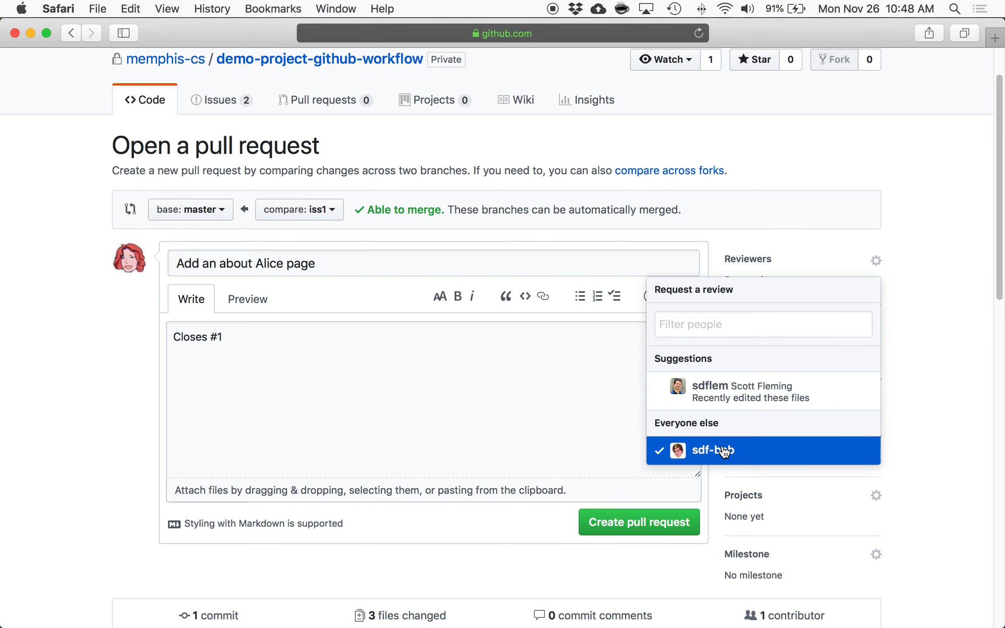
left_click(932, 379)
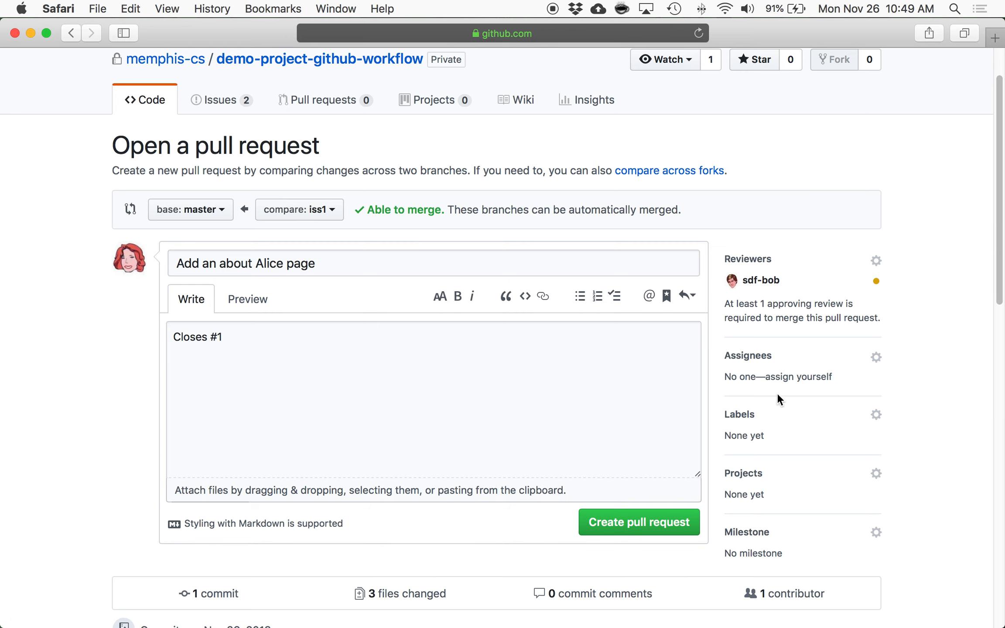
Check the labels and milestone rule in Chrome, assign Milestone 1 to the pull request in Safari, and create it
key("super+Tab")
triple_click(364, 420)
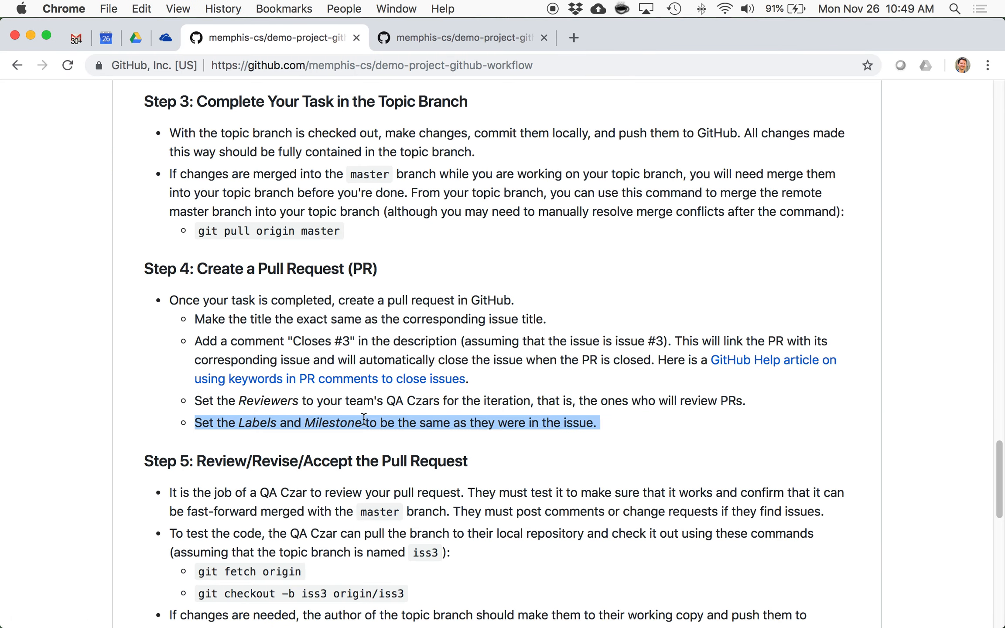
key("super+Tab")
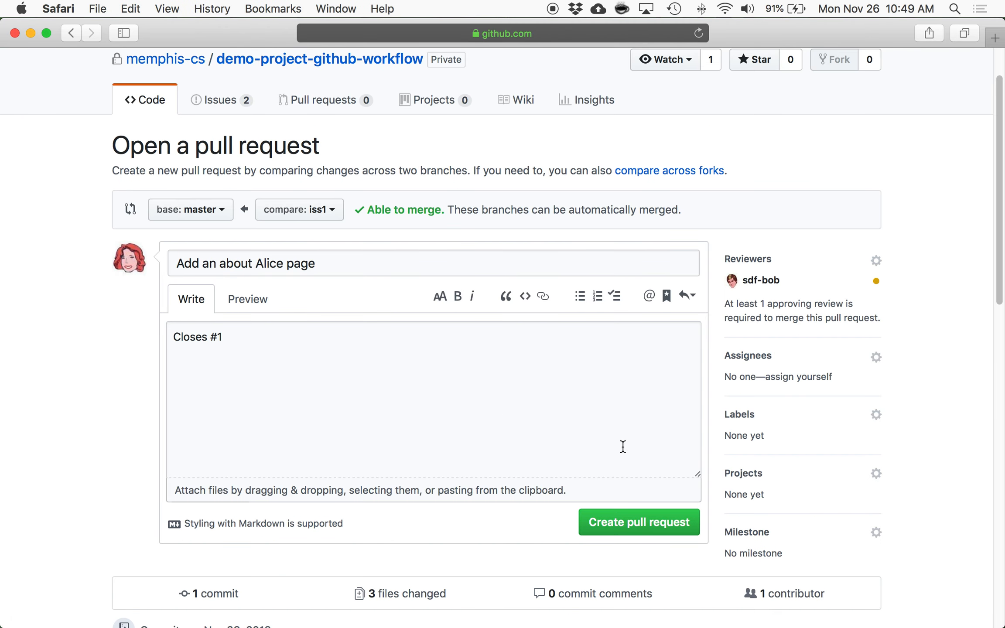
left_click(876, 533)
scroll(740, 572, "down", 3)
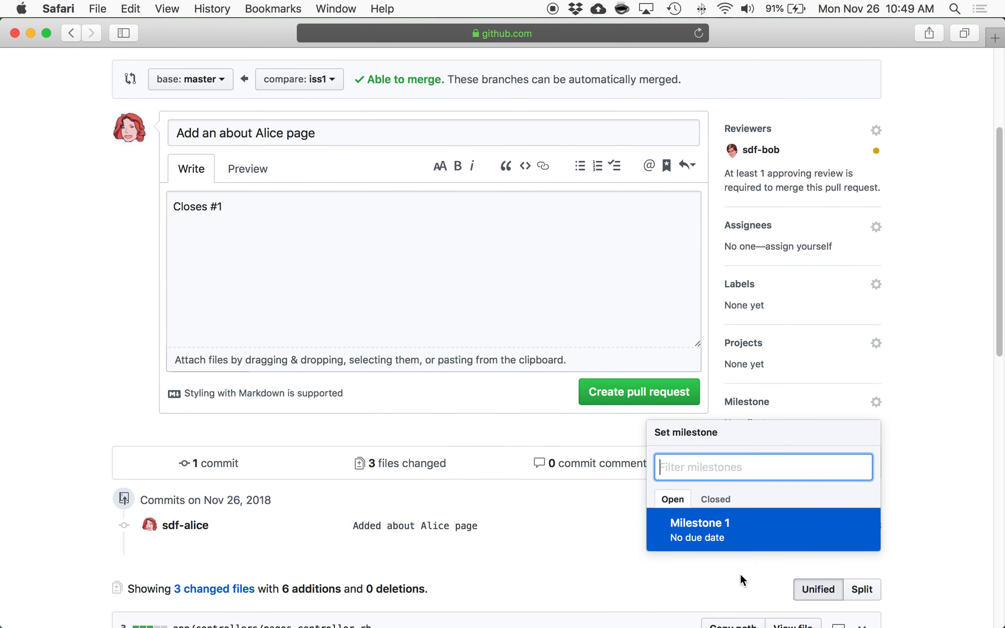
left_click(718, 540)
scroll(716, 351, "up", 2)
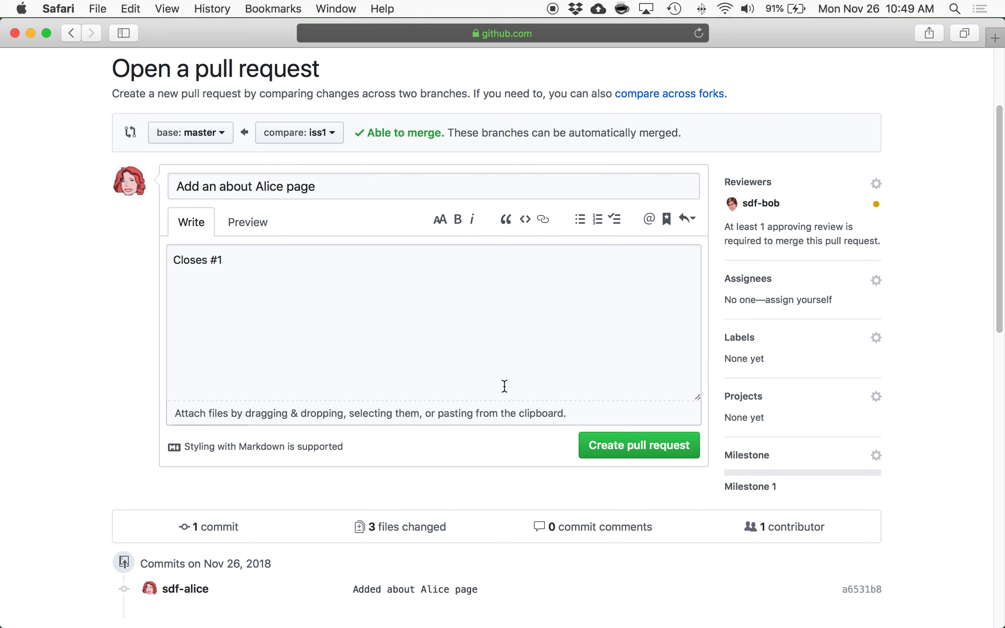
left_click(622, 445)
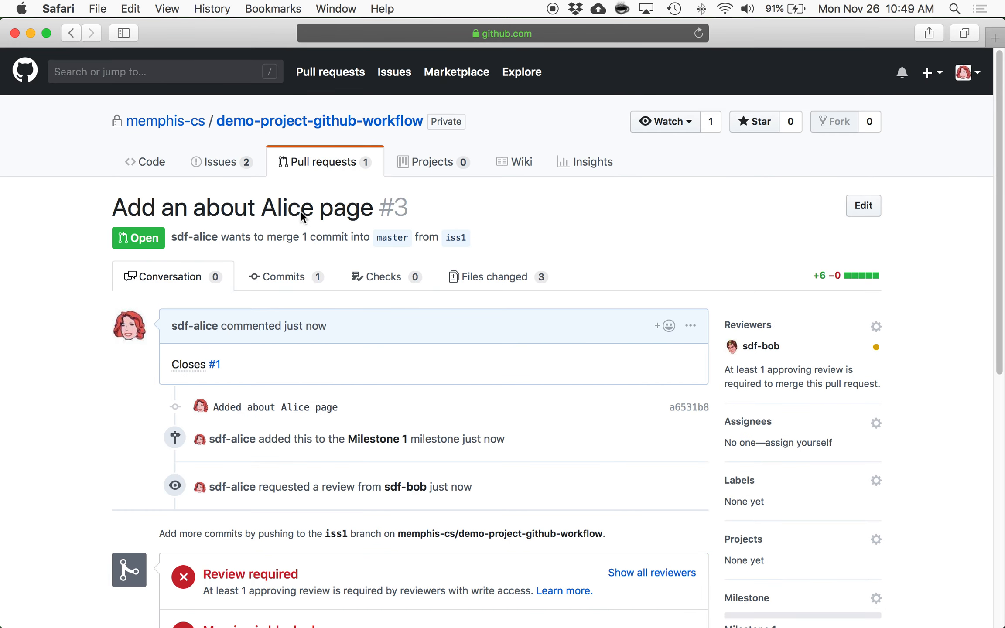
Switch to Firefox, check the repository's list of open pull requests, and return to the repository's main page
key("super+Tab")
key("super+Tab")
key("super+Tab")
key("super+Tab")
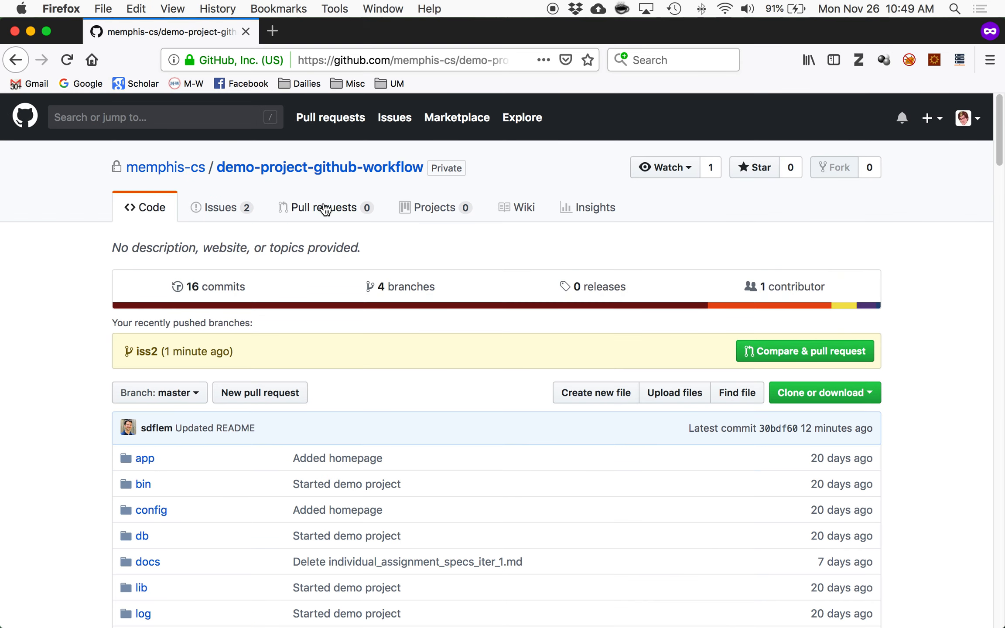
left_click(325, 208)
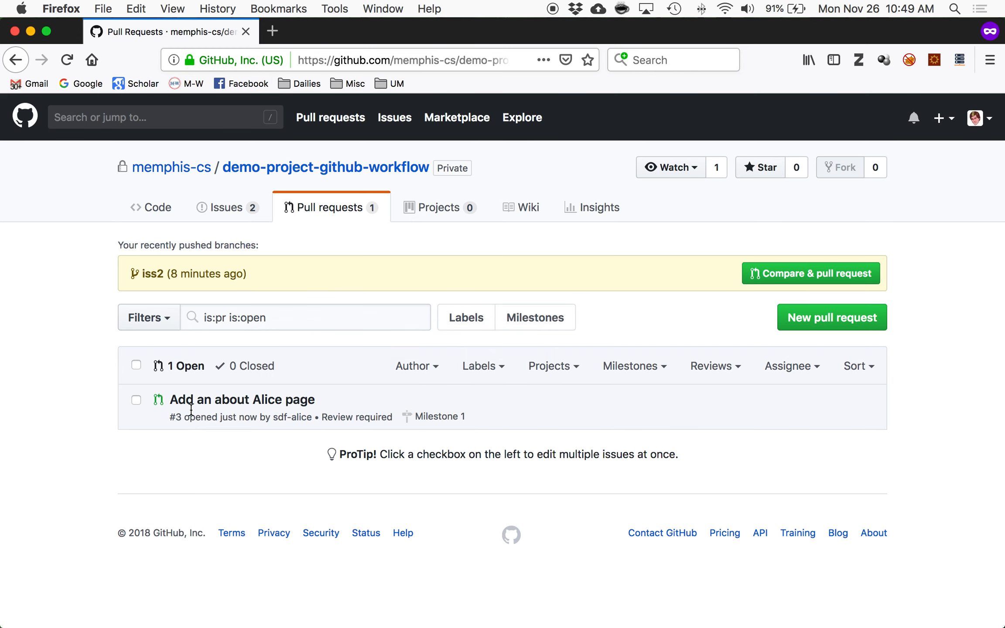
left_click(282, 169)
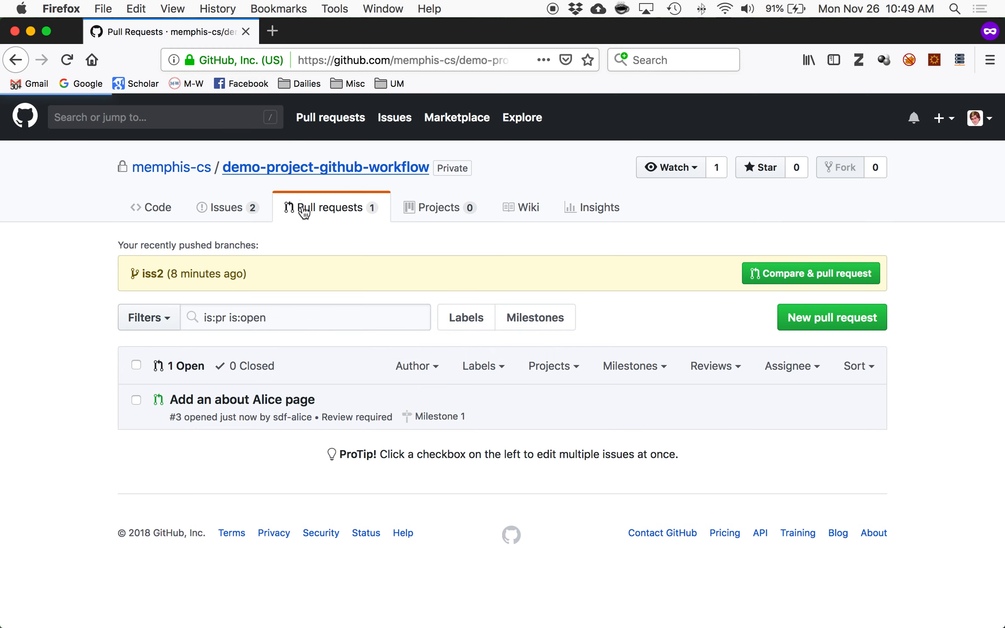
Return to the demo-project-github-workflow main page in Safari and switch back to Firefox
key("super+Tab")
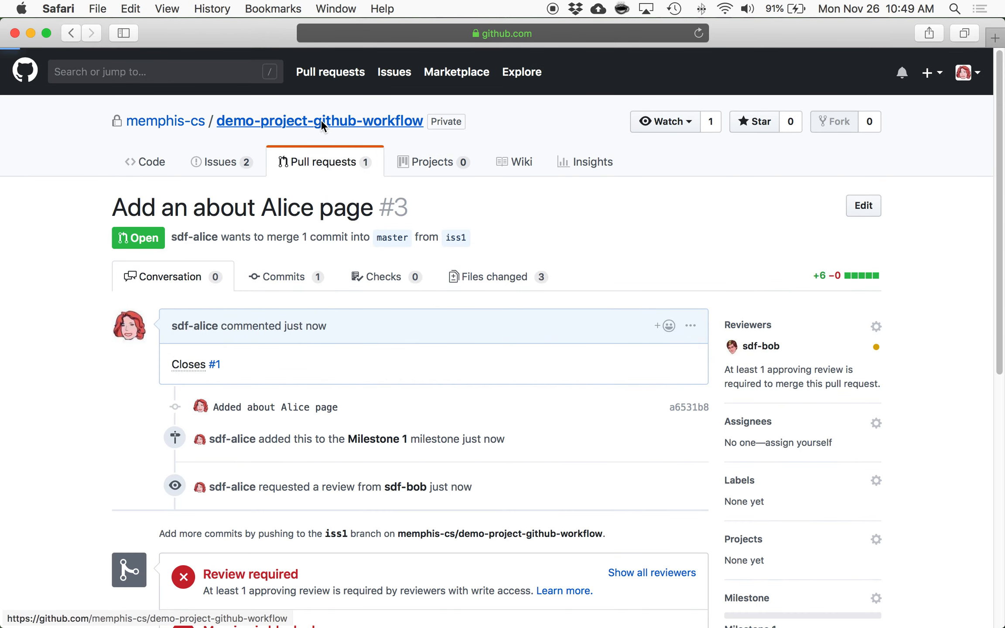
left_click(325, 127)
key("super+Tab")
key("super+Tab")
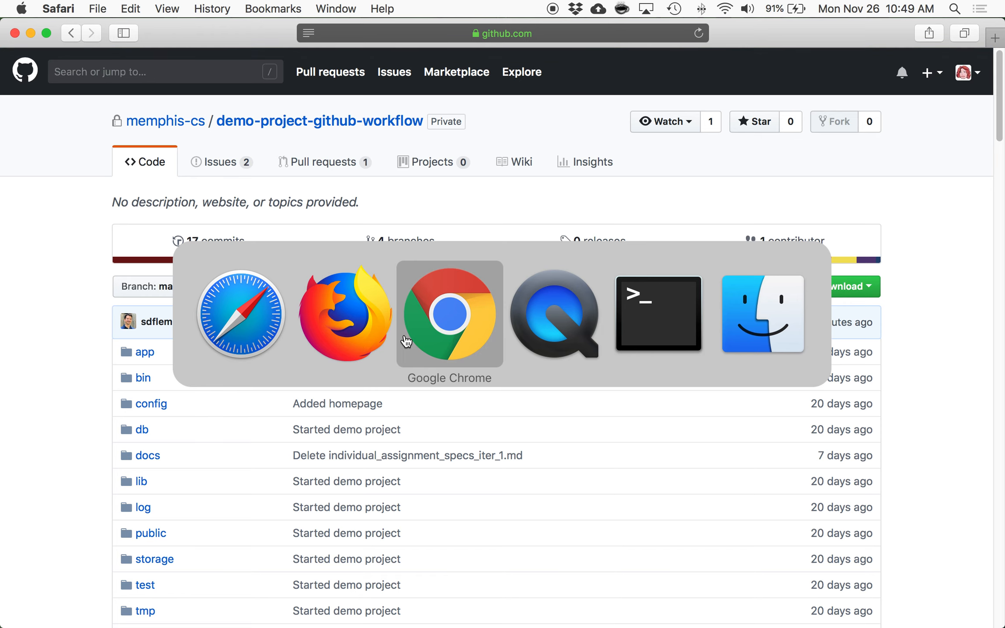
key("super+shift+Tab")
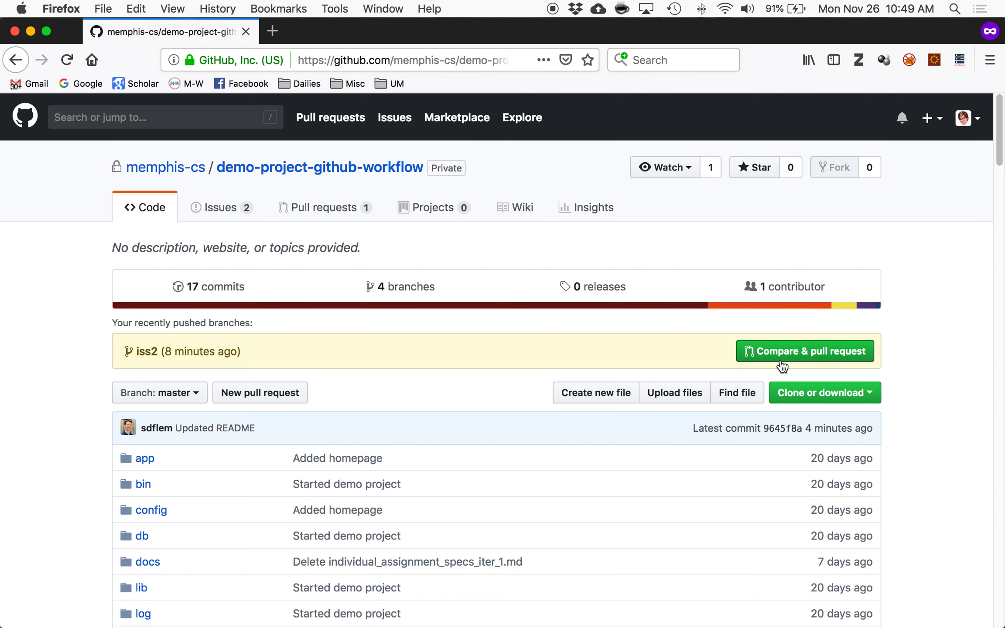
left_click(808, 356)
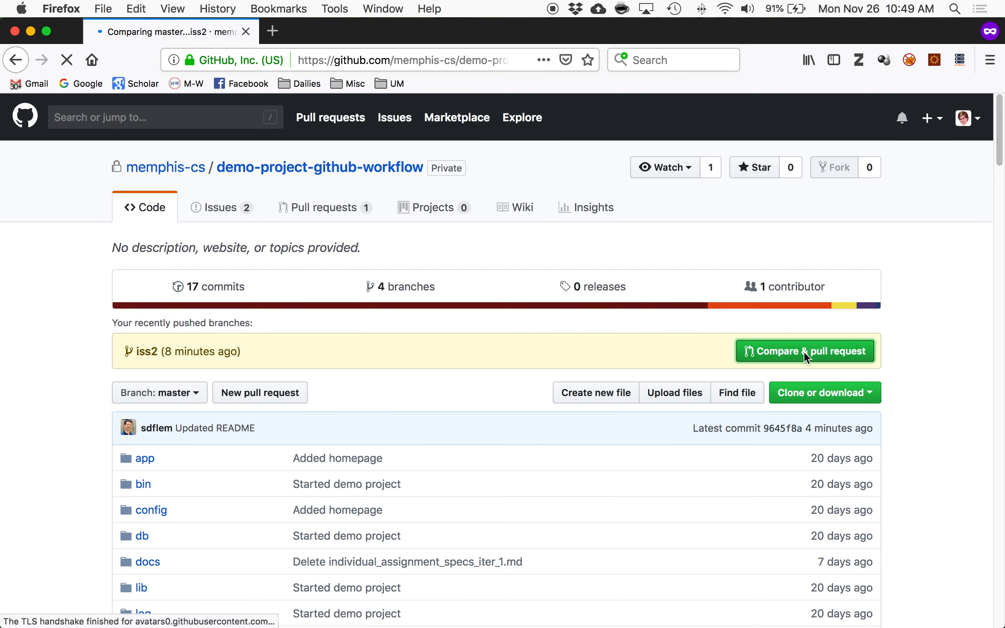
double_click(210, 372)
scroll(210, 372, "down", 5)
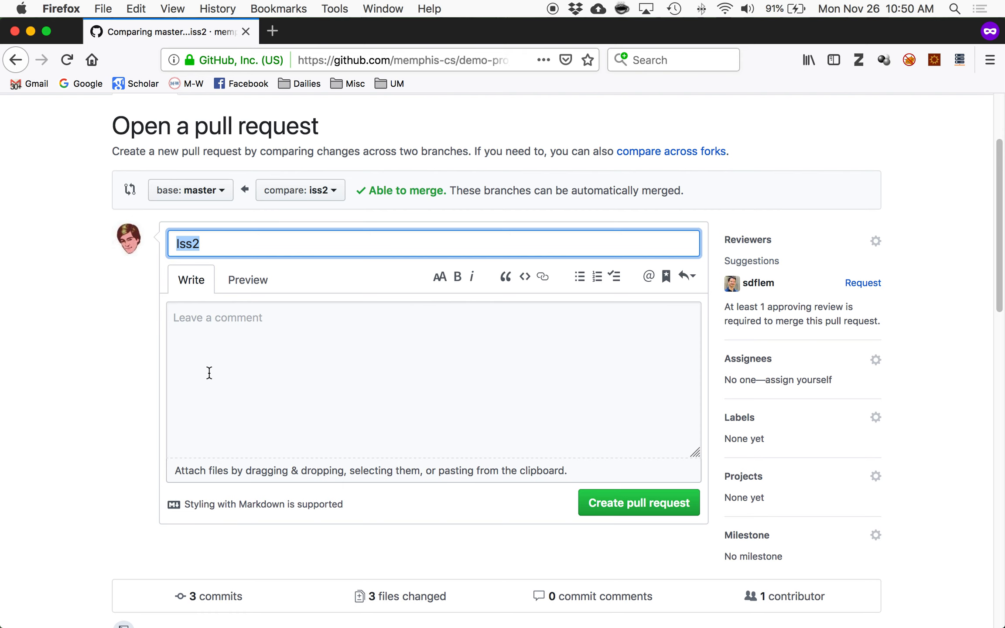
scroll(223, 310, "up", 5)
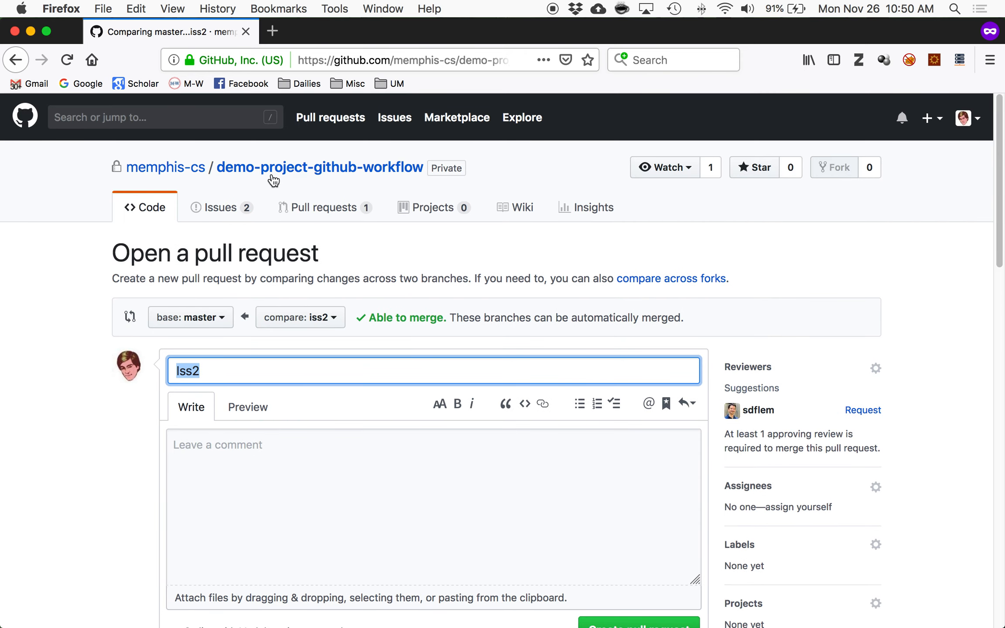
Open issue #2 from the repository's issues and copy its title, "Add an about Bob page"
left_click(220, 218)
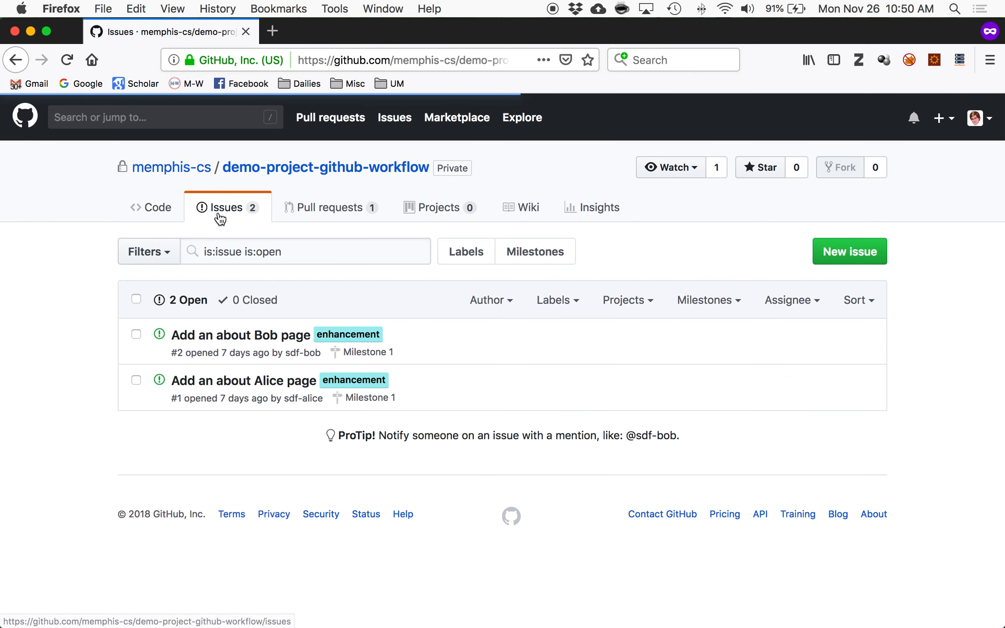
left_click(177, 337)
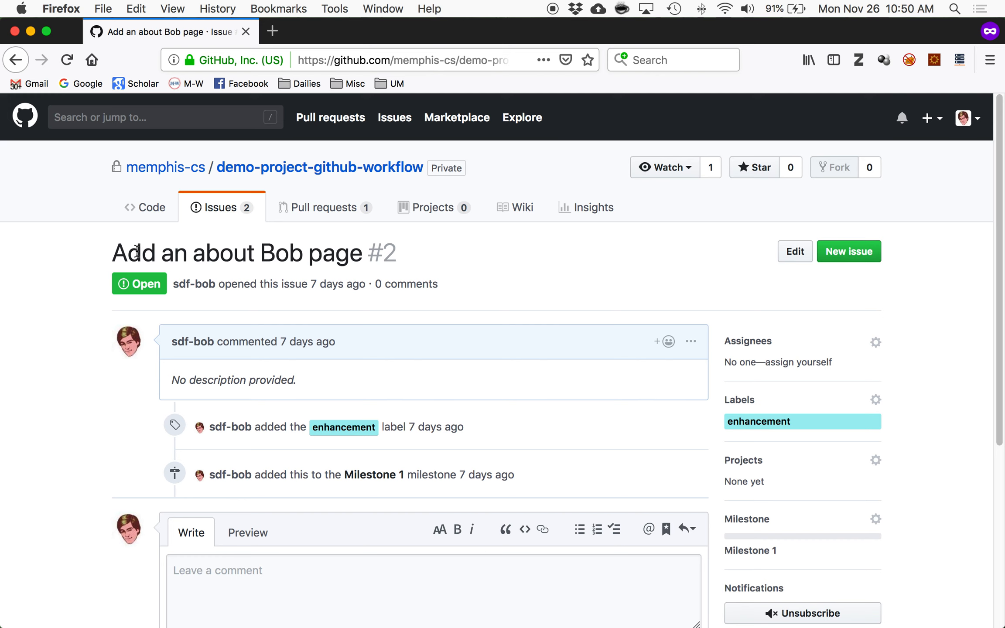
left_click_drag(119, 252, 363, 249)
key("super+c")
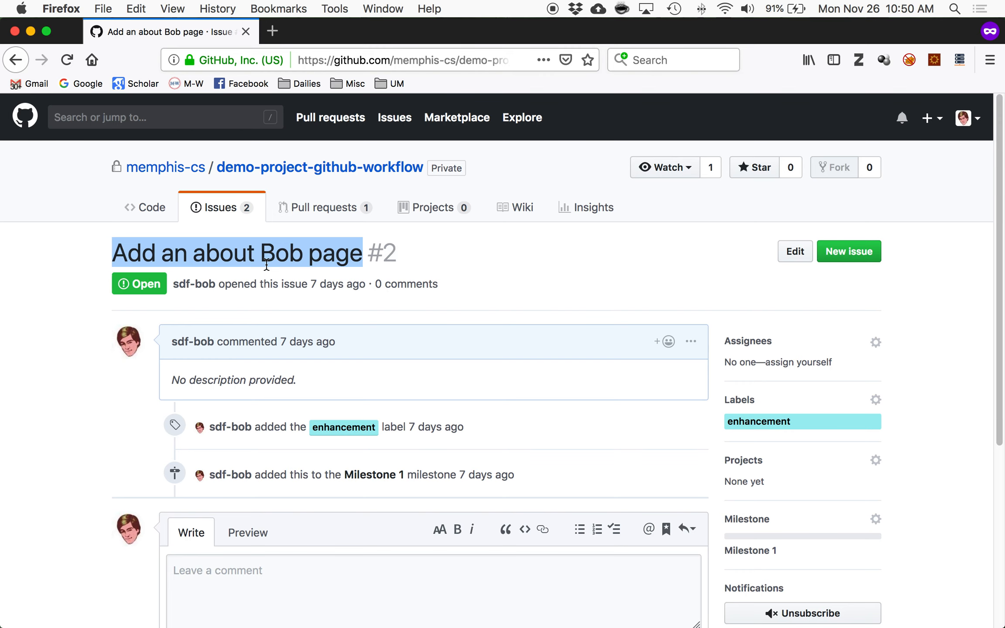
Start a pull request for the recently pushed iss2 branch and replace its title with "Add an about Bob page"
left_click(290, 170)
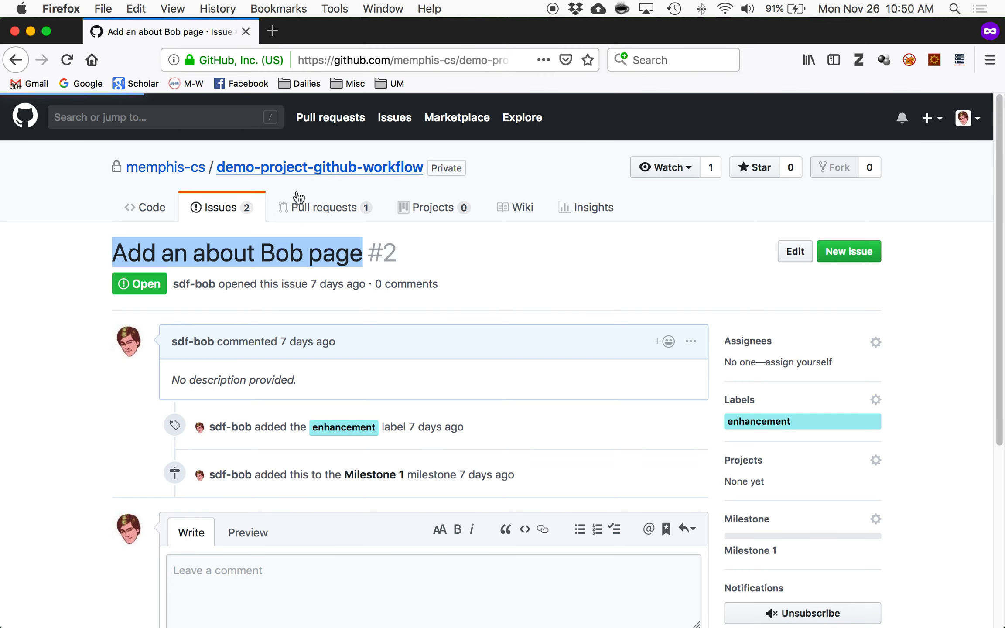
left_click(319, 210)
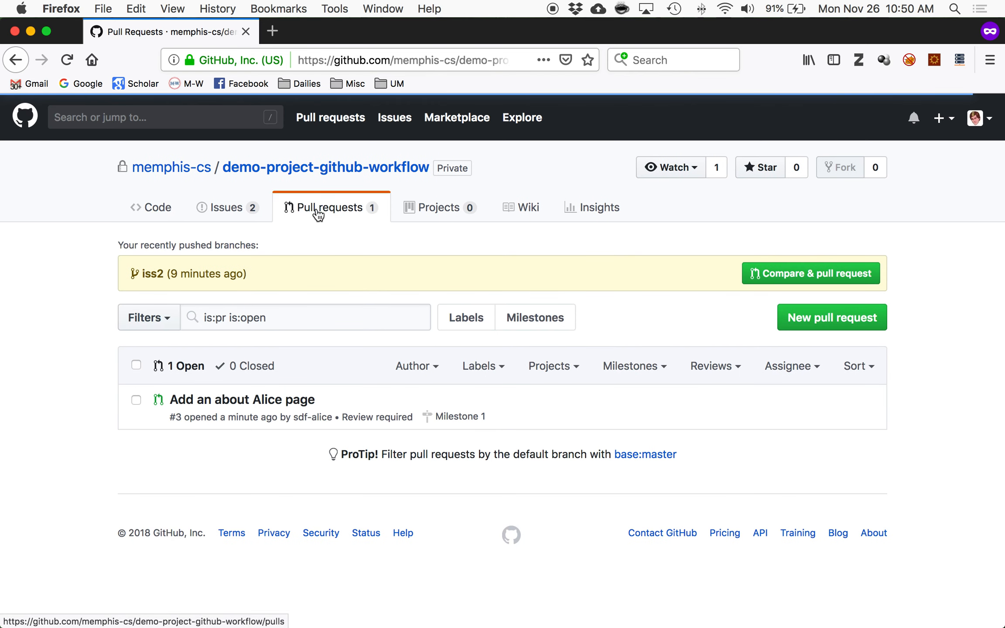
left_click(760, 275)
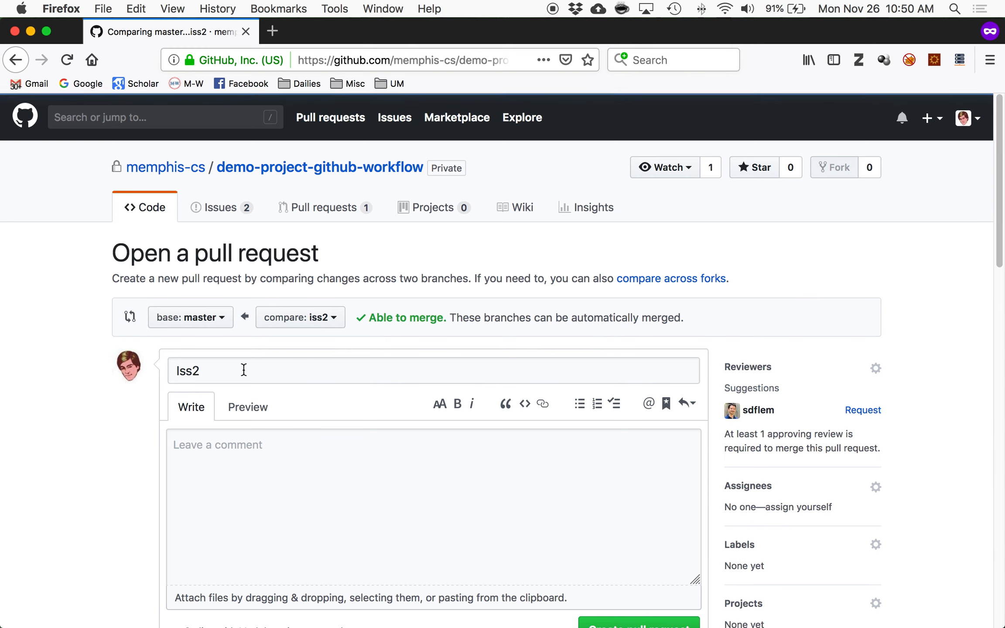
key("super+a")
key("super+v")
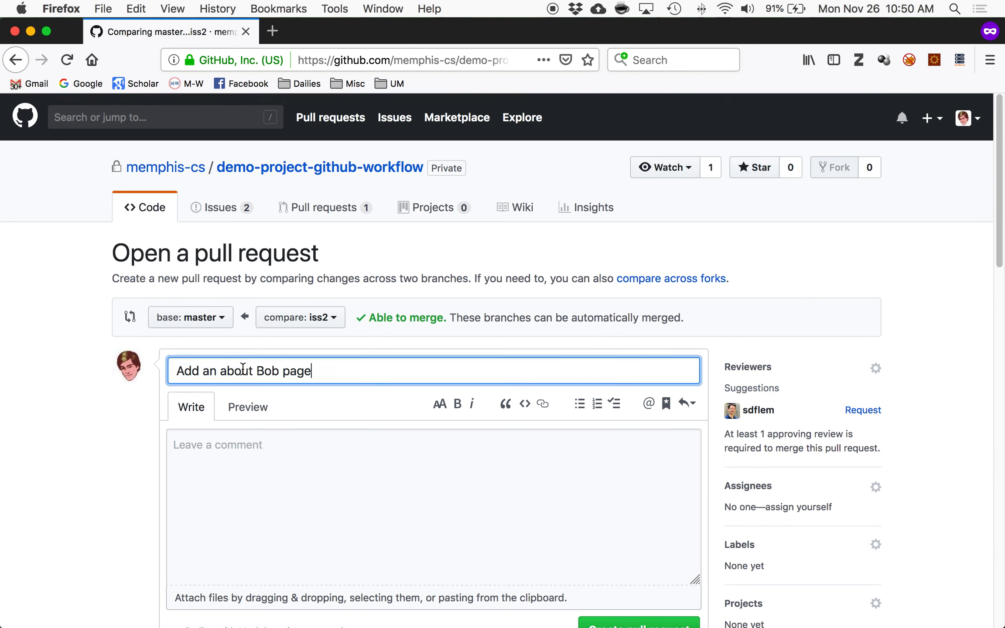
Enter "Closes #2" as the pull request description, accepting the issue suggestion
left_click(242, 448)
type("Closes")
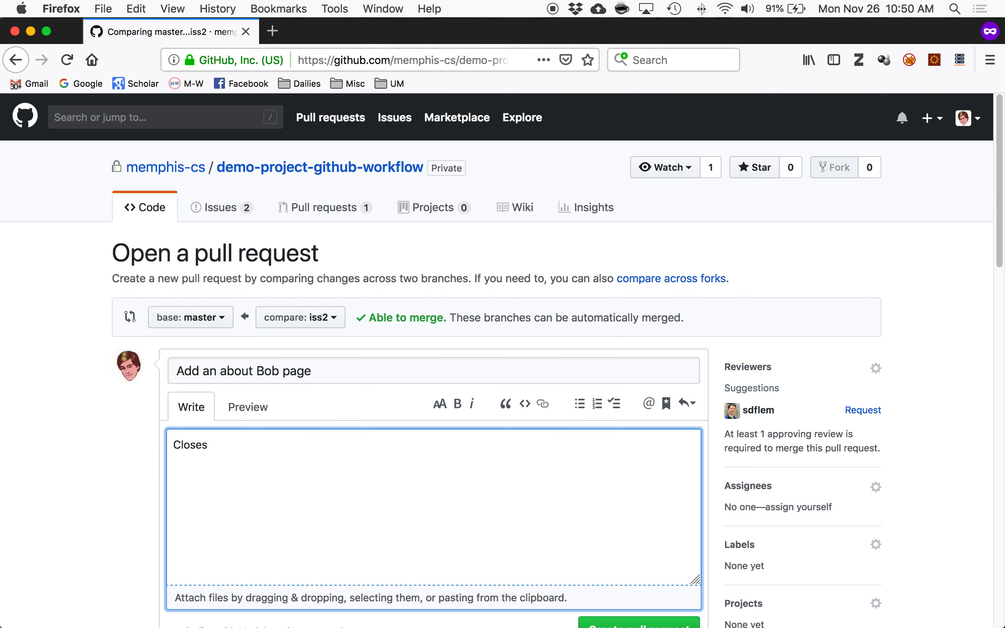
type(" #2")
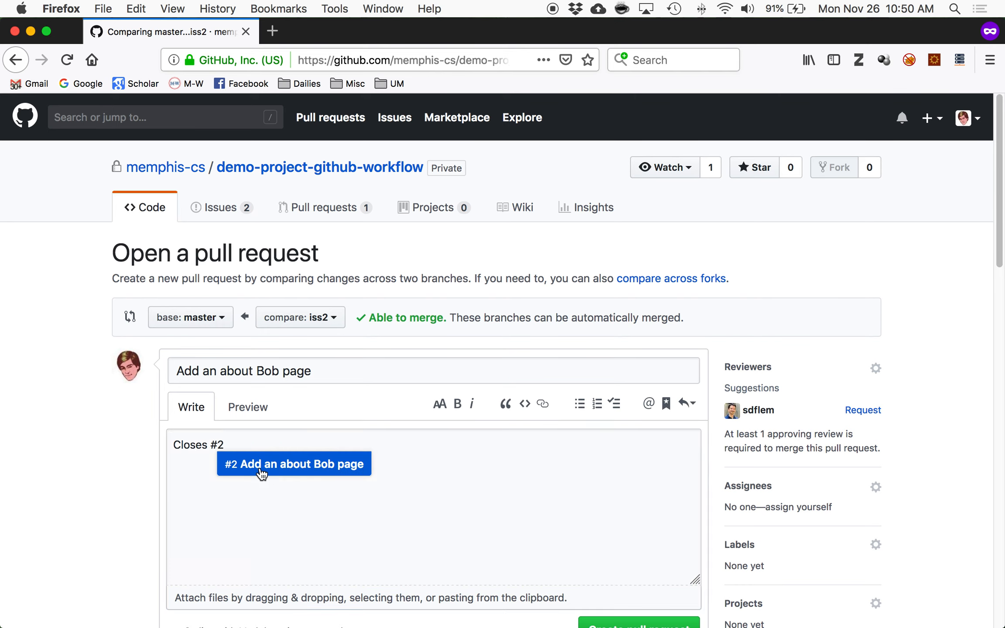
Request a review of the iss2 pull request from the teammate listed under Everyone else
scroll(419, 527, "down", 5)
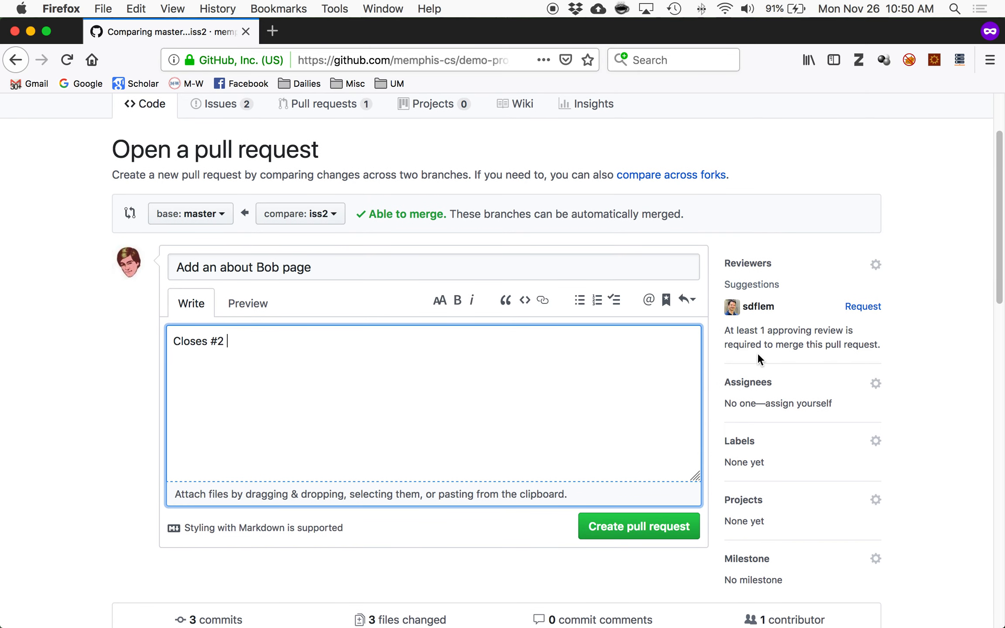
left_click(876, 264)
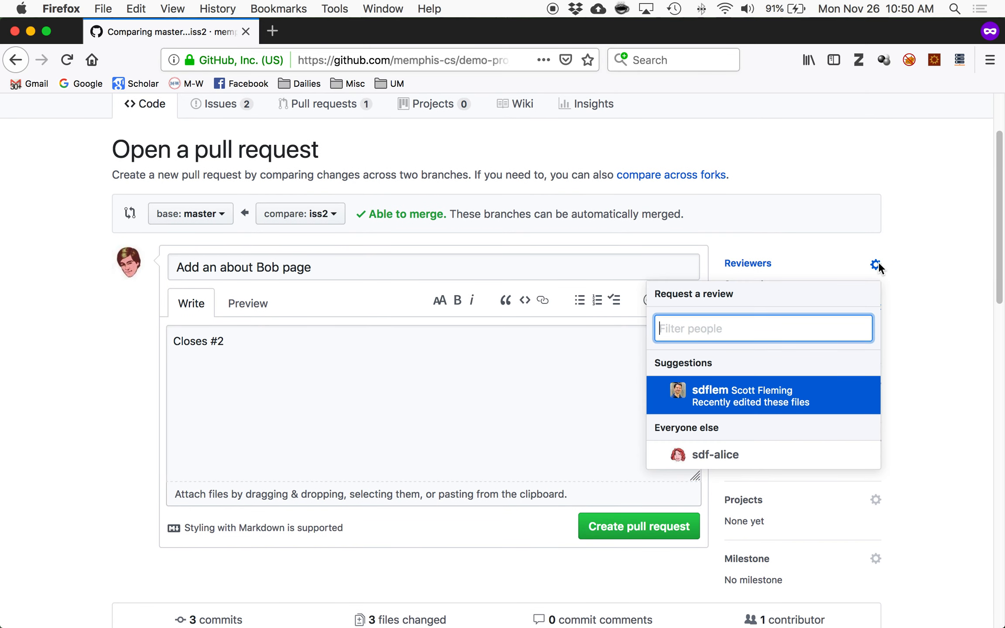
left_click(727, 455)
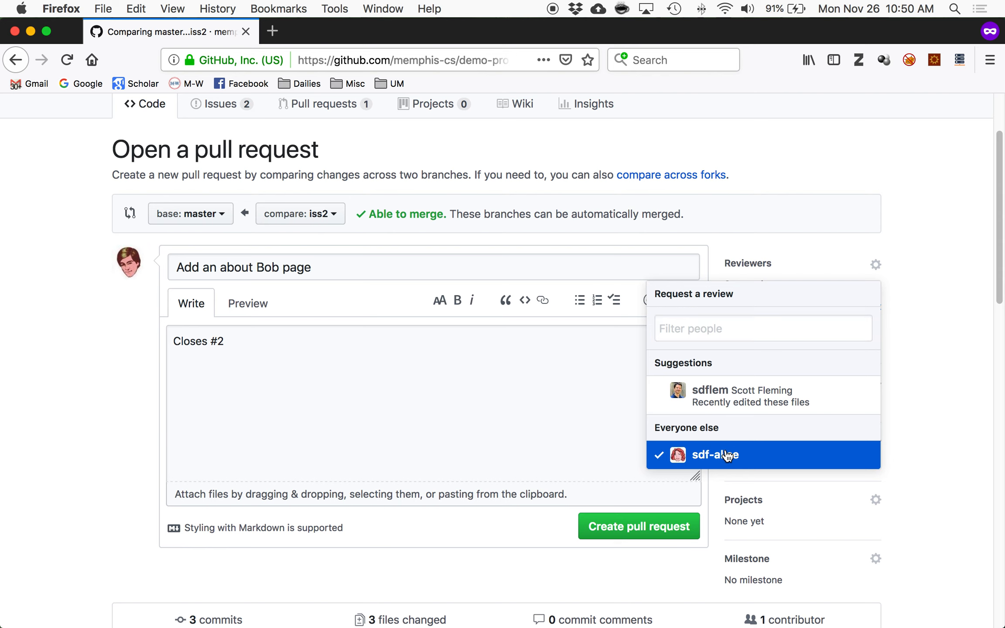
left_click(882, 262)
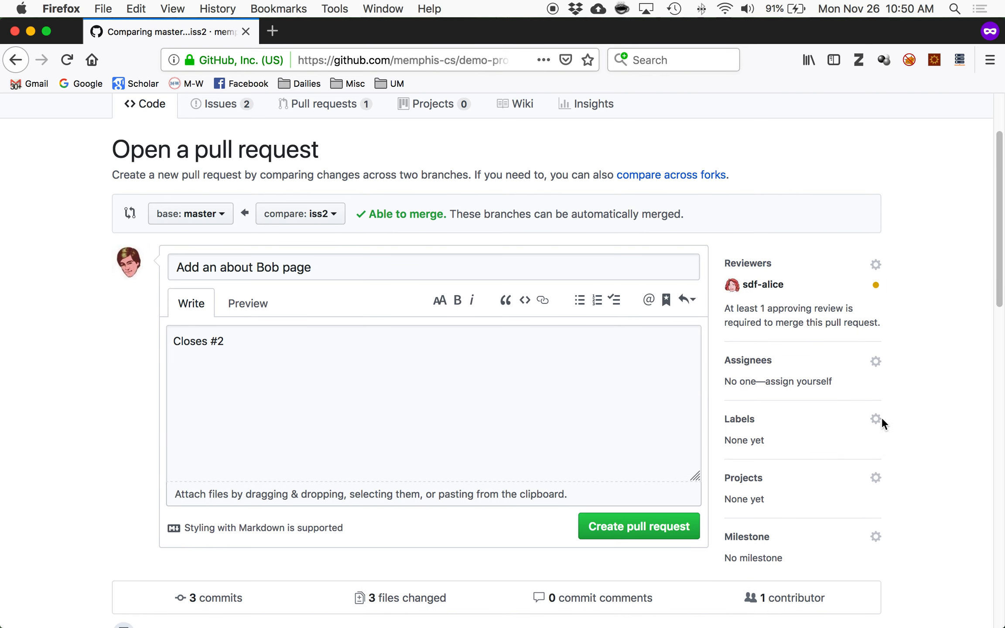
Assign Milestone 1 to the iss2 pull request
left_click(876, 536)
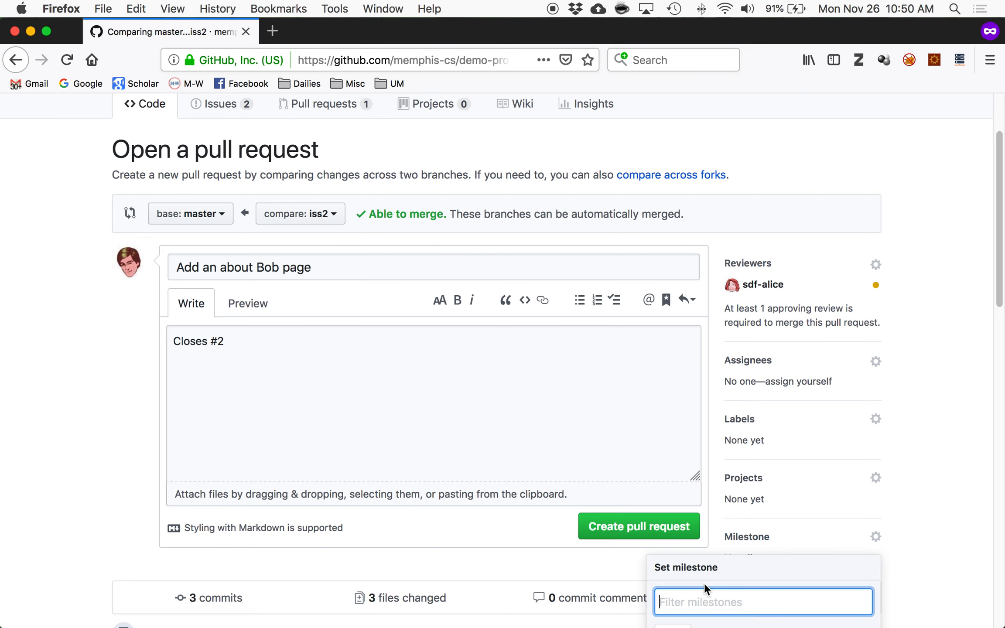
scroll(707, 581, "down", 4)
left_click(700, 506)
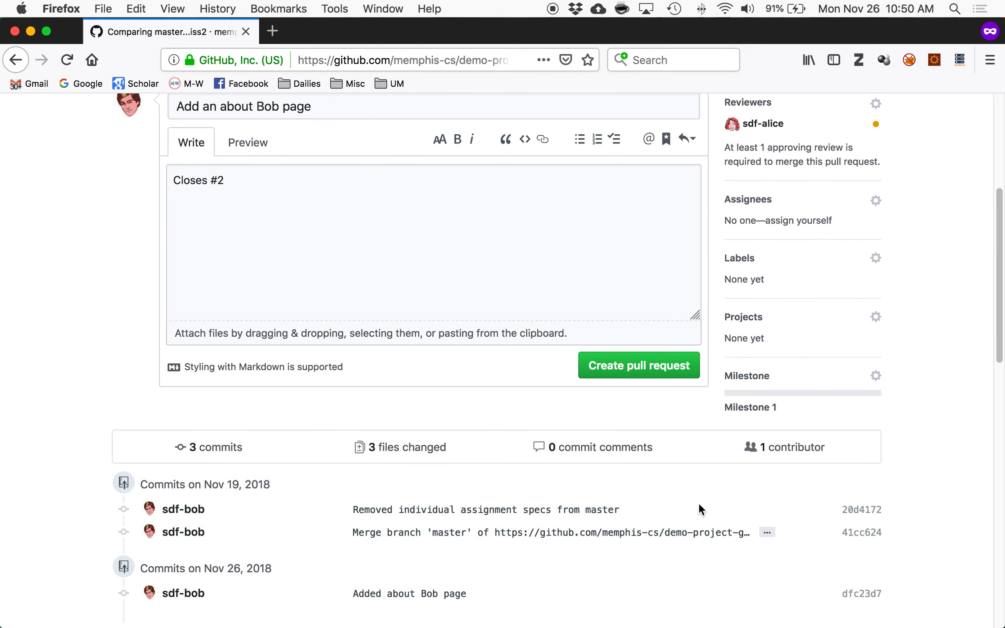
Check the Step 4 pull request rules in the Chrome instructions and compare them with the form in Firefox
scroll(931, 315, "up", 5)
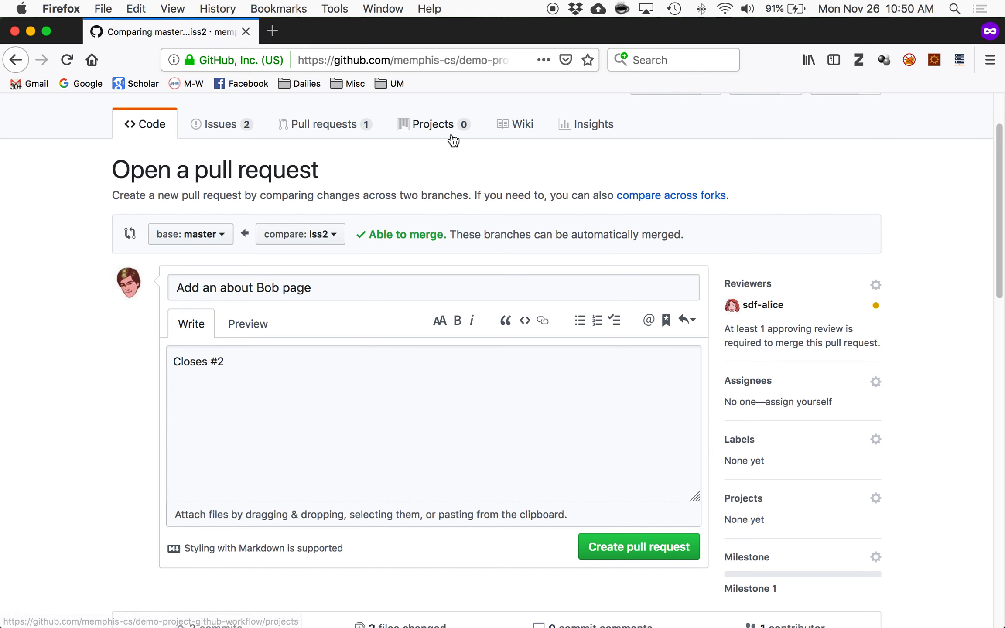
key("super+Tab")
key("super+Tab")
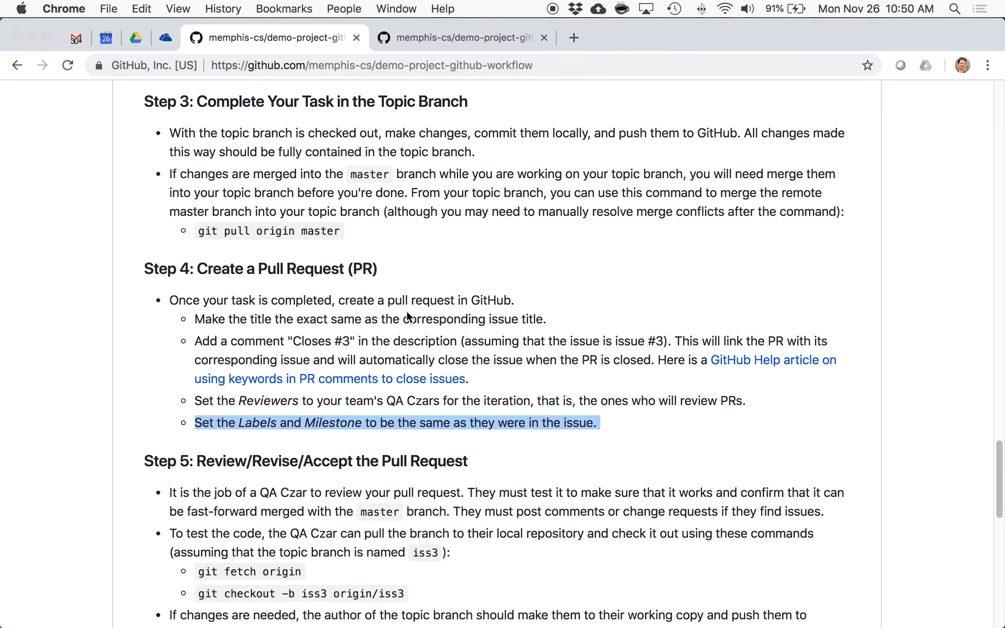
key("super+Tab")
scroll(930, 409, "down", 5)
scroll(930, 409, "up", 3)
Create the iss2 pull request and open the repository's list of open pull requests
scroll(930, 409, "up", 2)
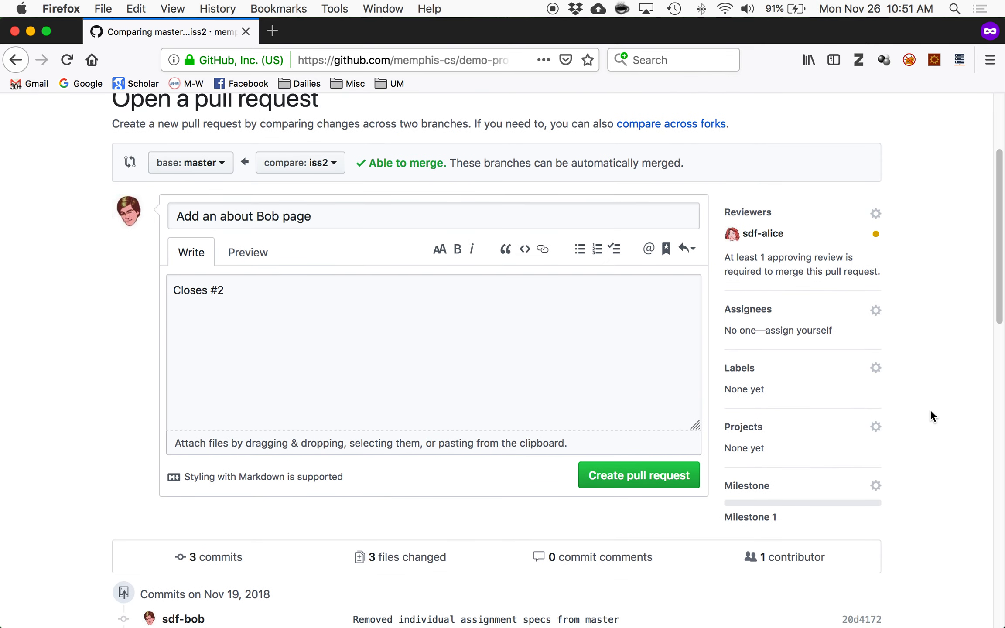
left_click(652, 485)
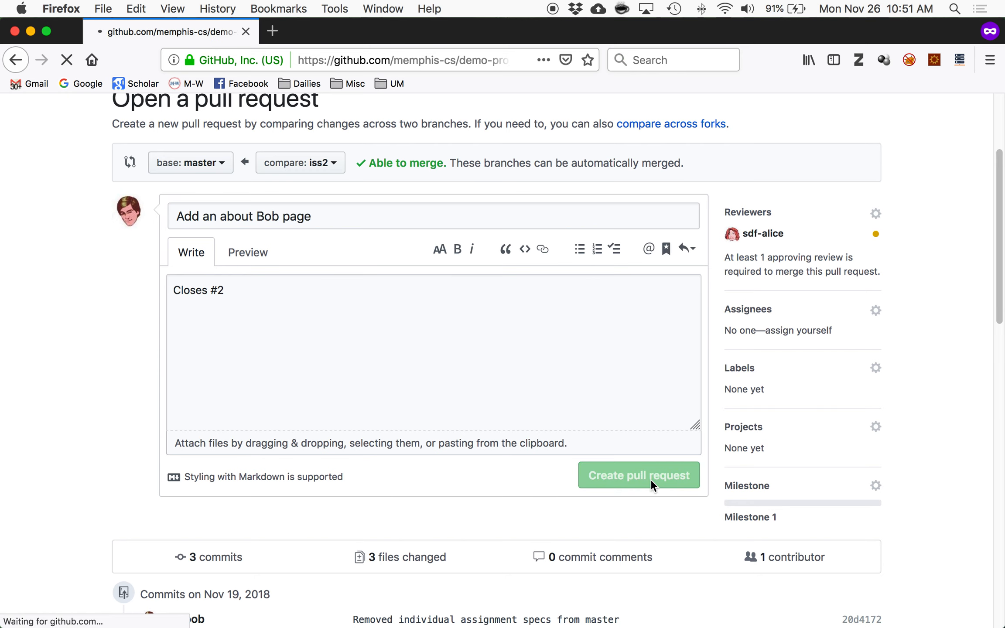
left_click(311, 209)
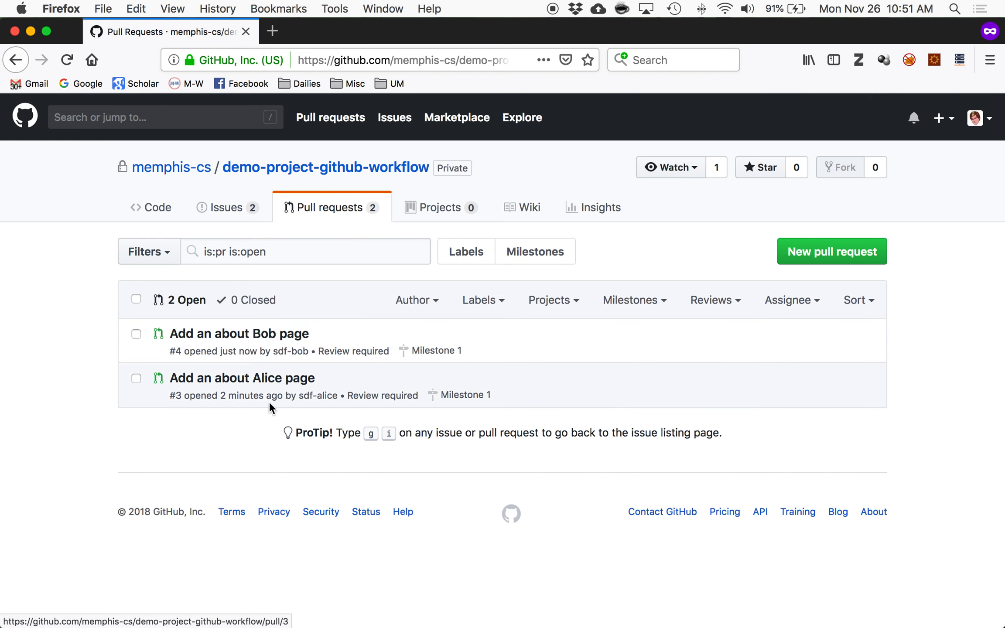